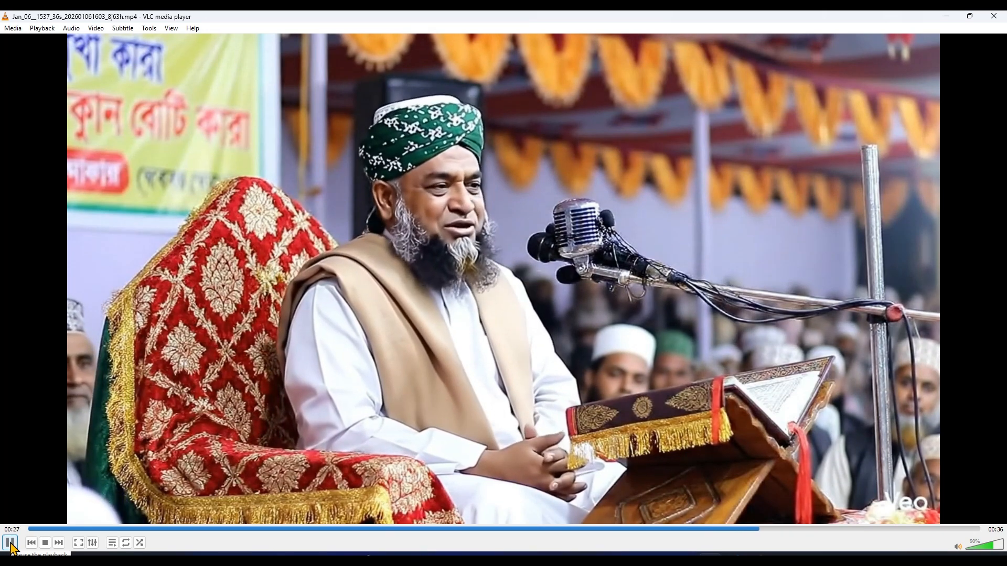
# Pause the sermon video playing in VLC and switch to the Flow Scenebuilder window
pyautogui.click(10, 544)
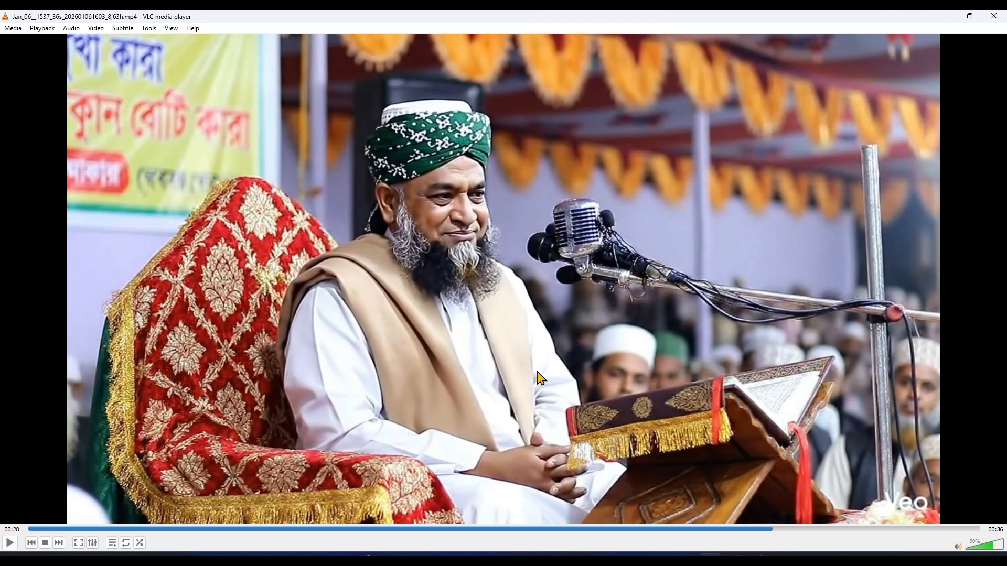
pyautogui.moveTo(755, 559)
pyautogui.hotkey('alt', 'Tab')
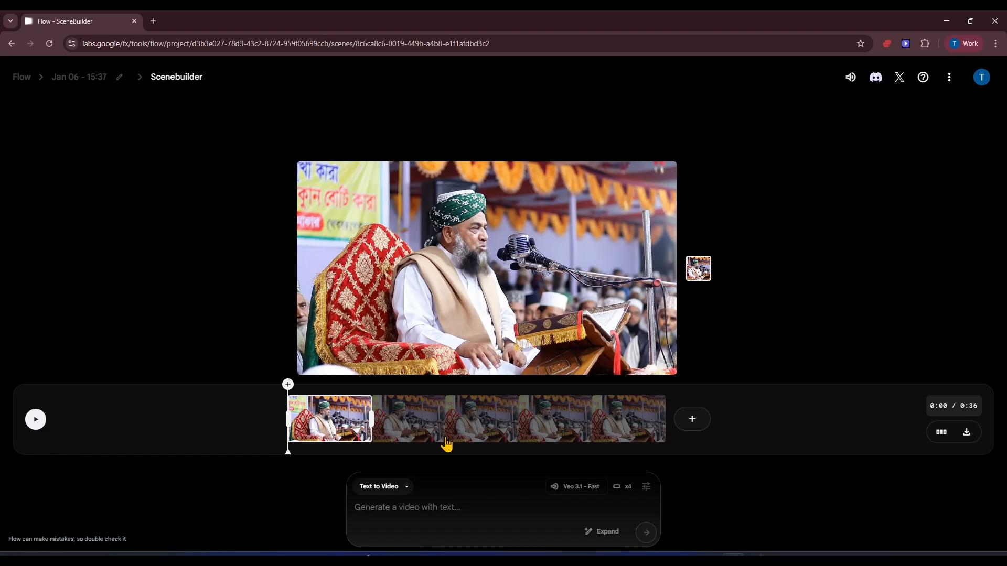
# Preview the five clips on the Scenebuilder timeline one after another, ending back on the first clip
pyautogui.click(411, 424)
pyautogui.click(482, 428)
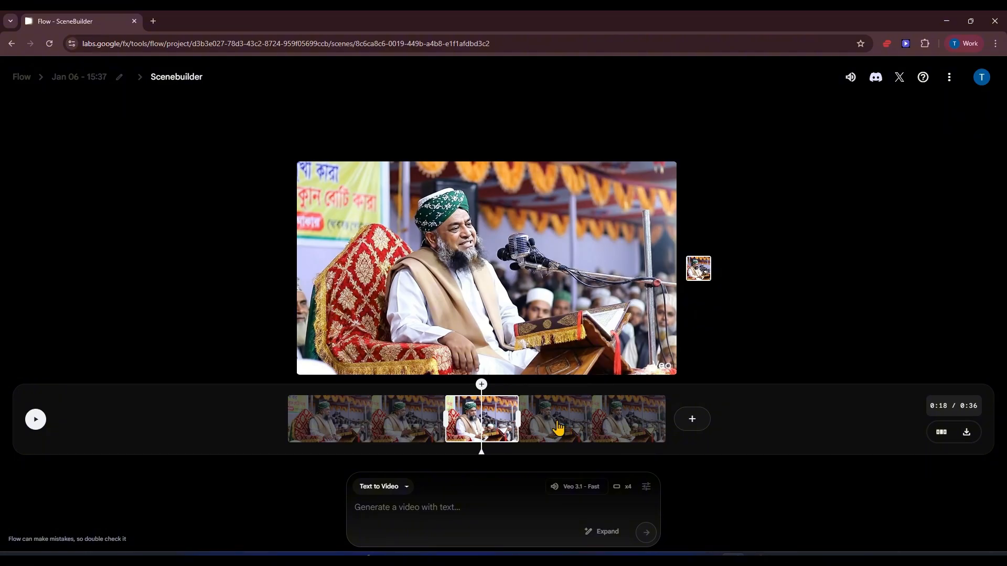
pyautogui.click(557, 427)
pyautogui.click(641, 427)
pyautogui.click(330, 417)
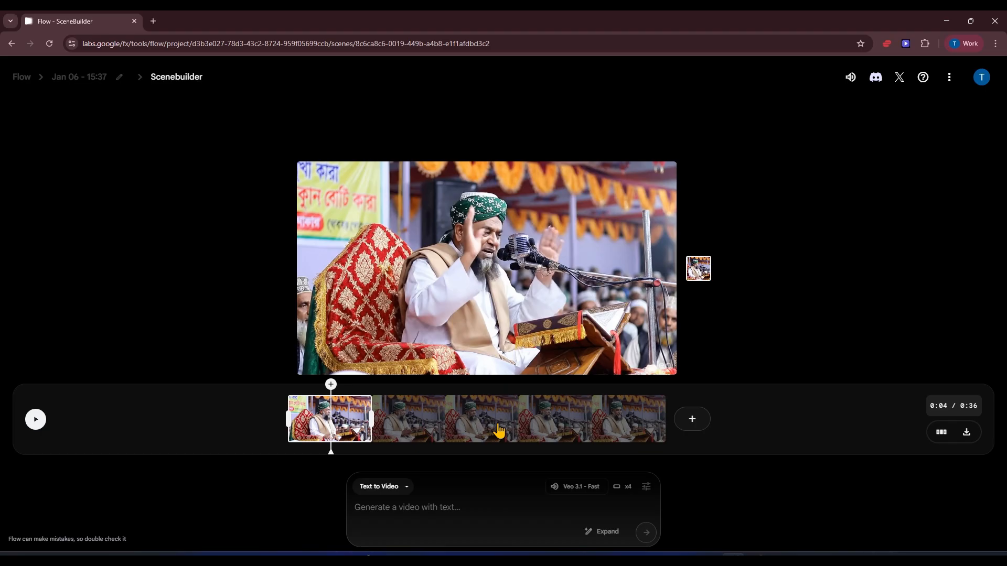
pyautogui.click(424, 431)
pyautogui.click(482, 427)
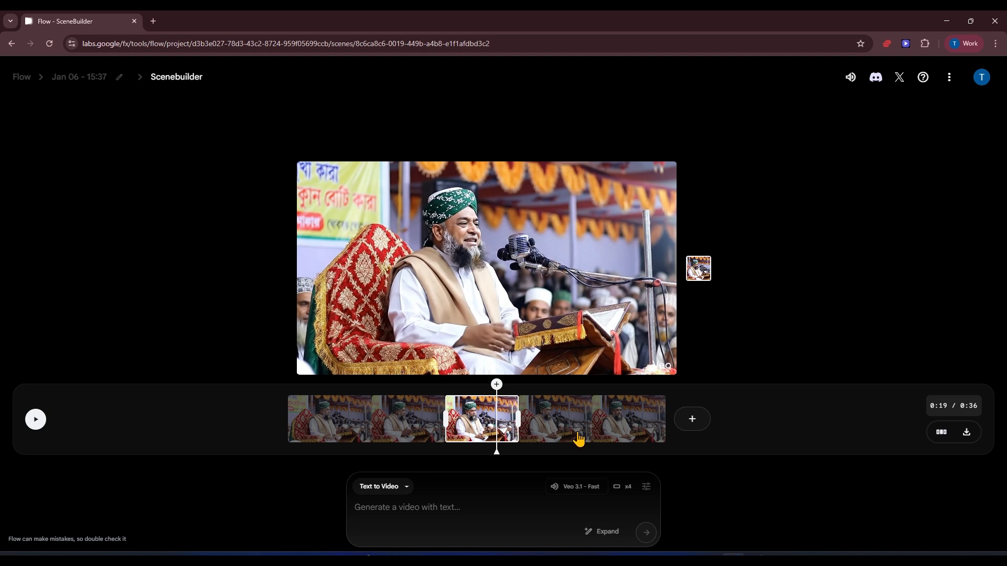
pyautogui.click(330, 429)
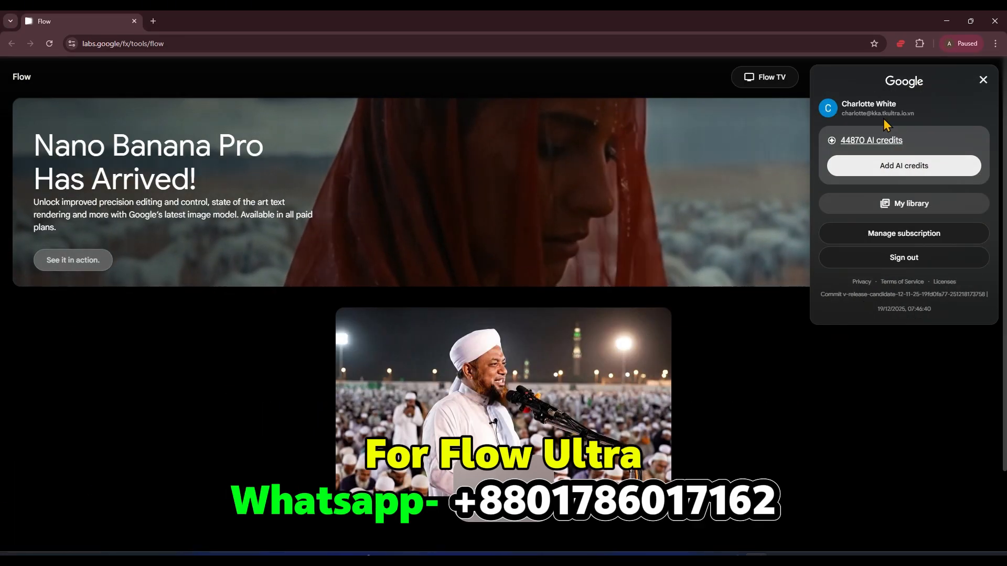
# Open Flow in a new tab through a Google search for "flow", launch the tool and close its introduction page
pyautogui.click(982, 82)
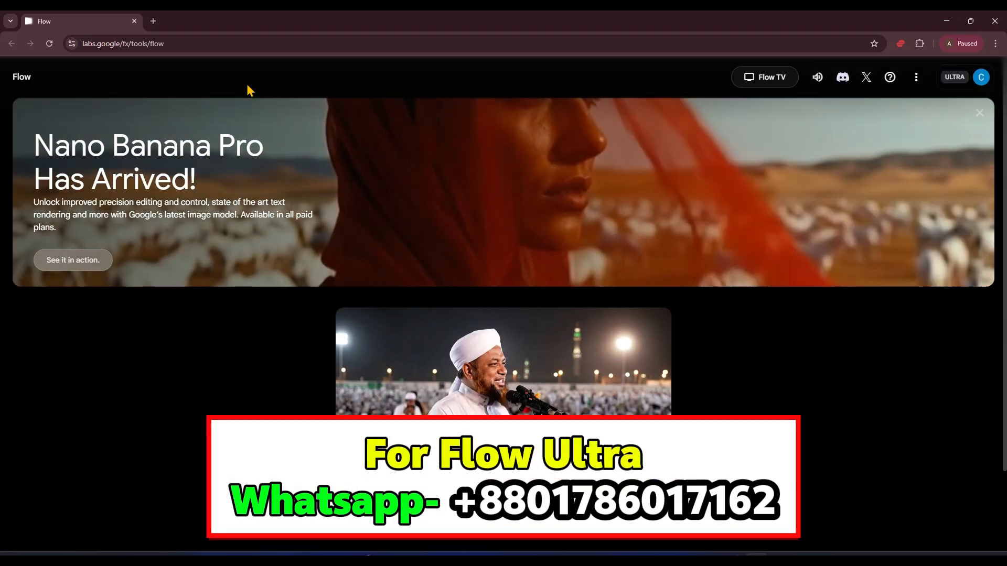
pyautogui.click(153, 21)
pyautogui.click(112, 44)
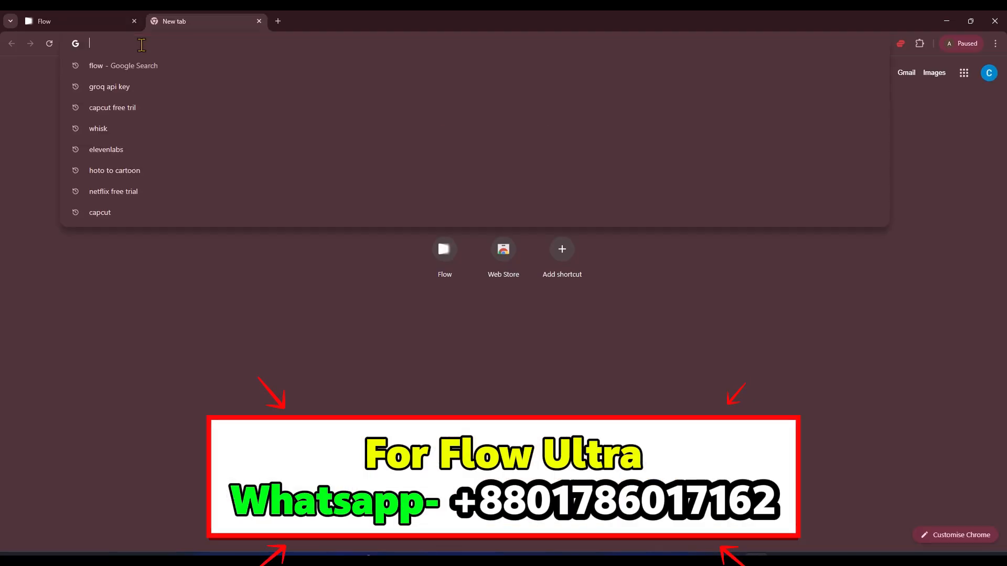
pyautogui.click(112, 65)
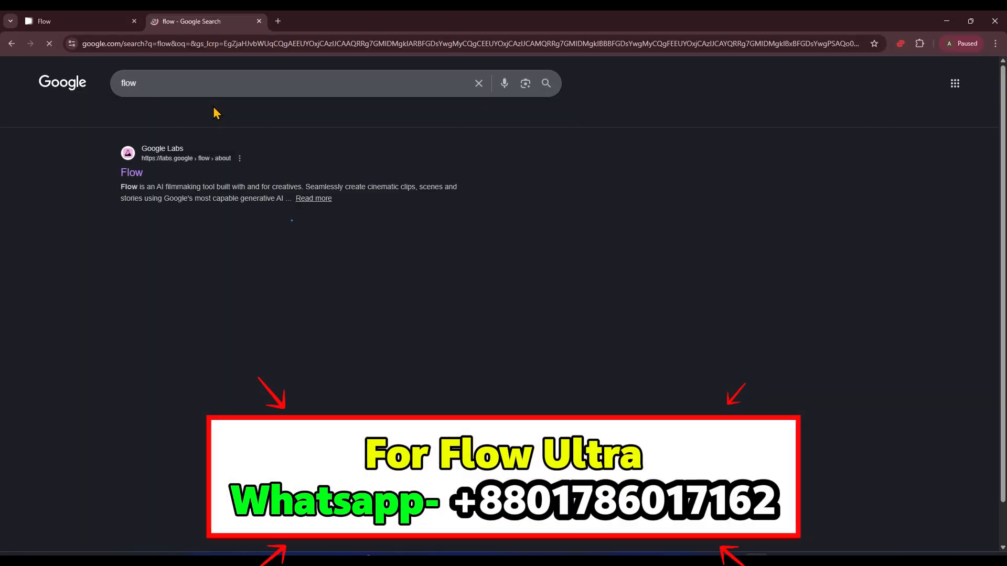
pyautogui.click(127, 176)
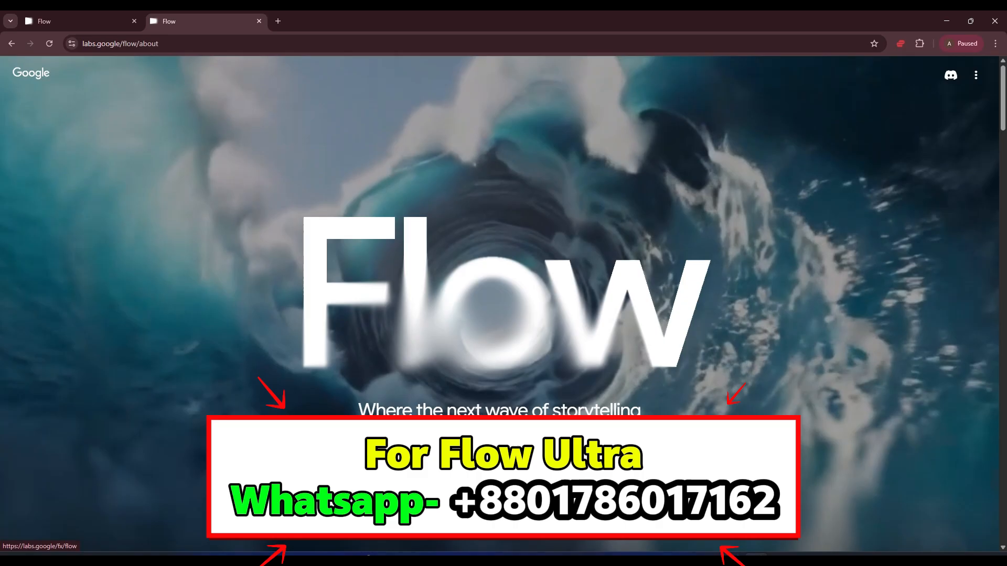
pyautogui.click(500, 482)
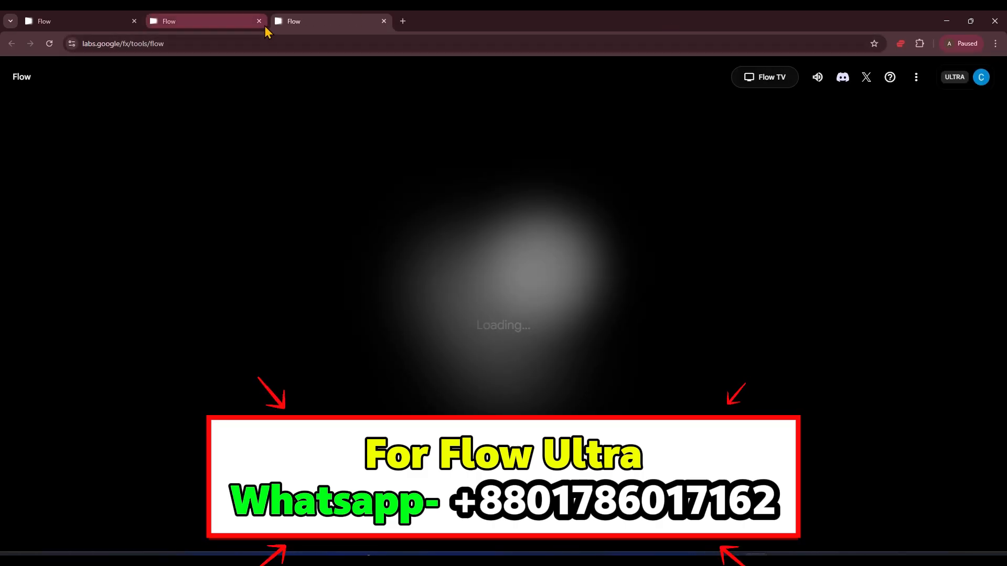
pyautogui.click(259, 21)
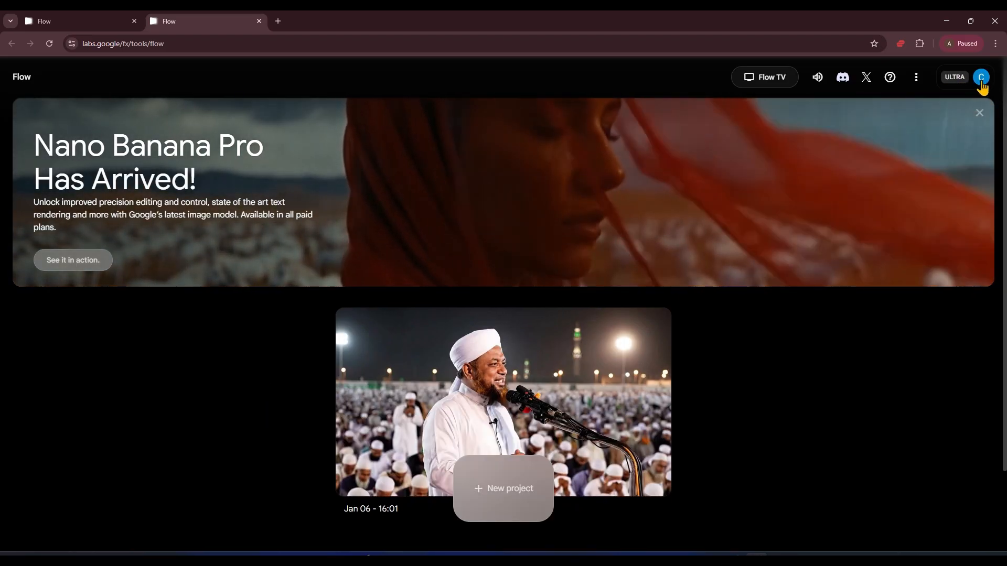
# Open the Flow account details to check the available AI credits
pyautogui.click(980, 79)
pyautogui.moveTo(848, 153)
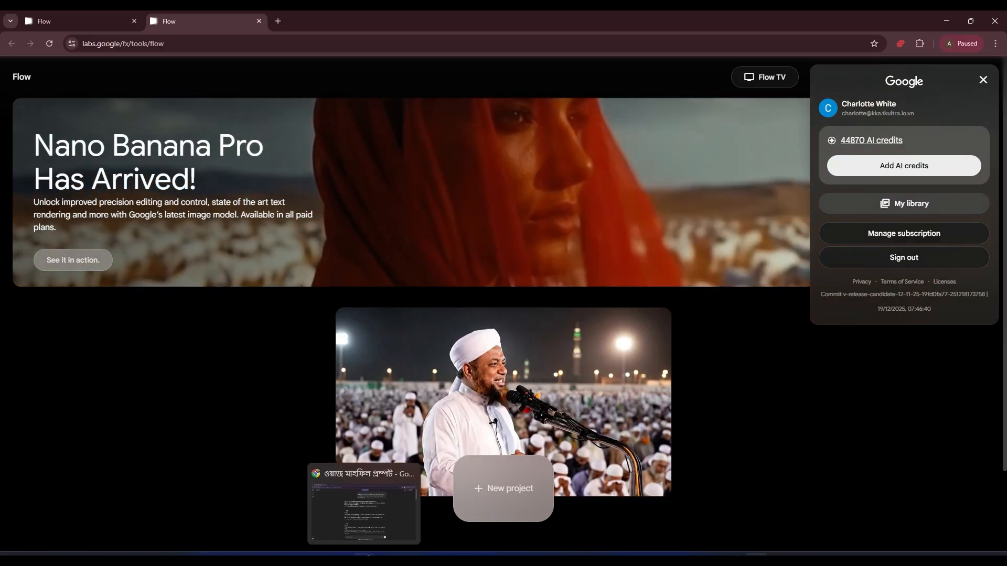
# Switch to ChatGPT and review both requests, the ten episode prompts and the Bangla speech lines written for each episode
pyautogui.click(363, 506)
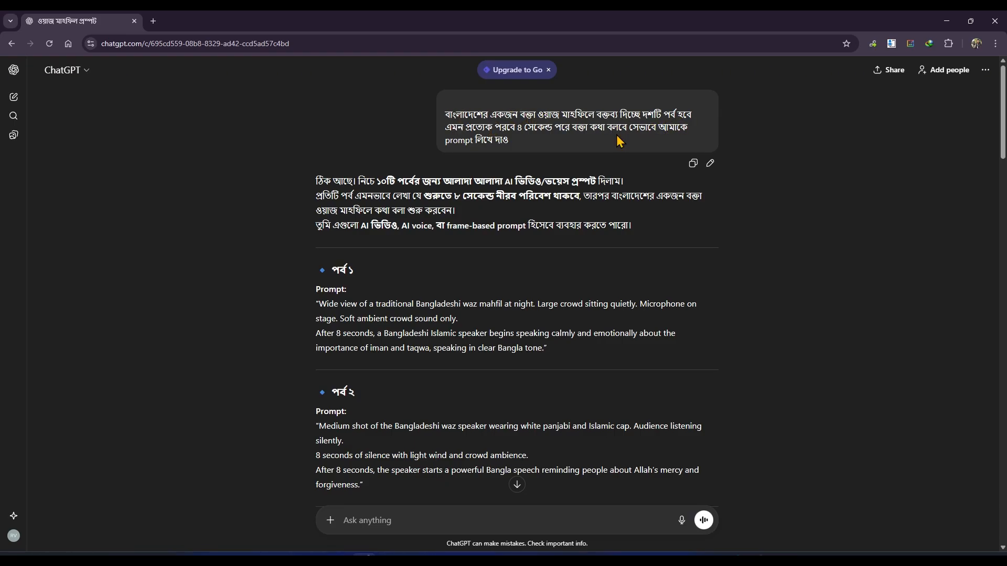
pyautogui.scroll(-2, 389, 292)
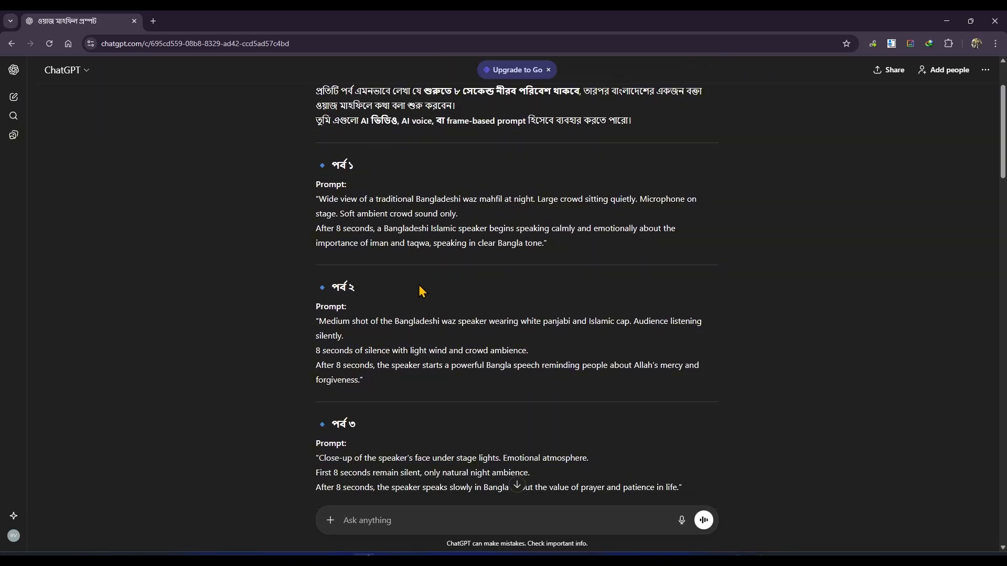
pyautogui.scroll(1, 354, 203)
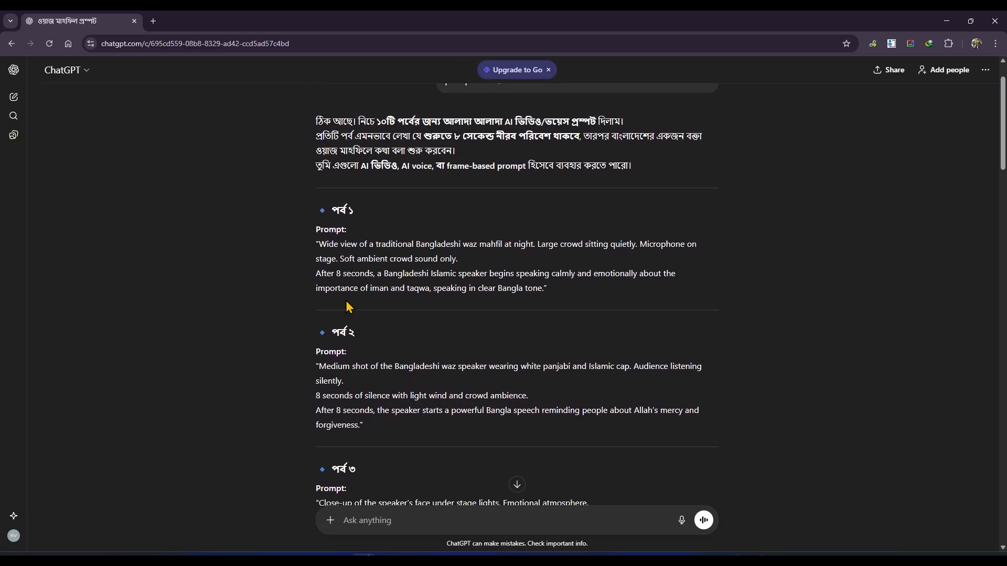
pyautogui.scroll(-12, 348, 303)
pyautogui.scroll(-13, 368, 336)
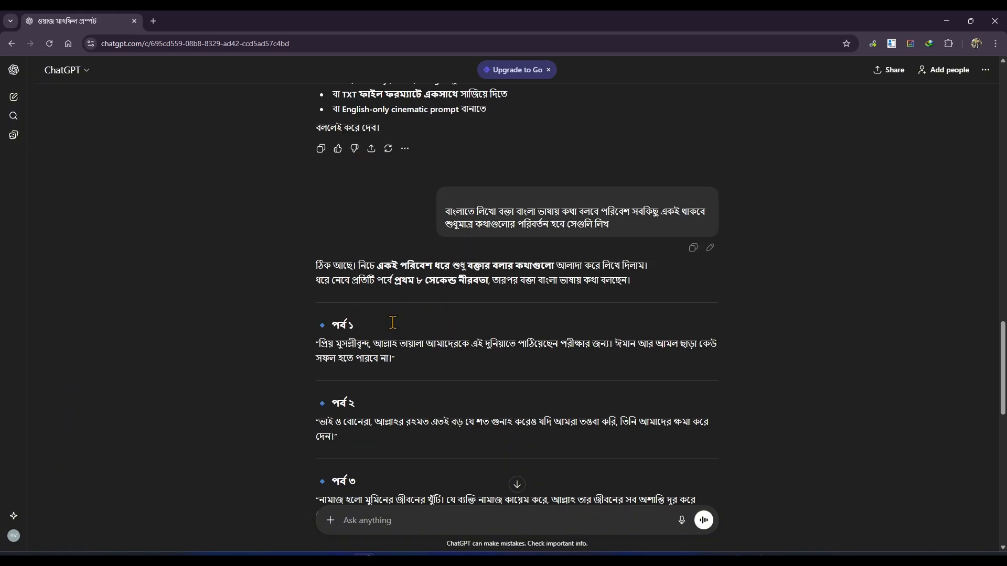
pyautogui.scroll(-2, 618, 212)
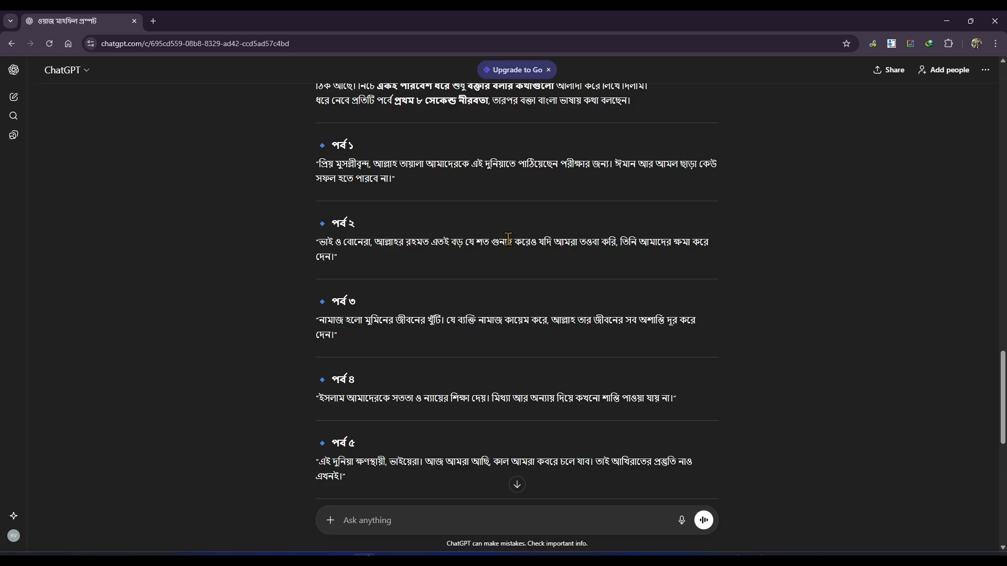
pyautogui.scroll(20, 507, 239)
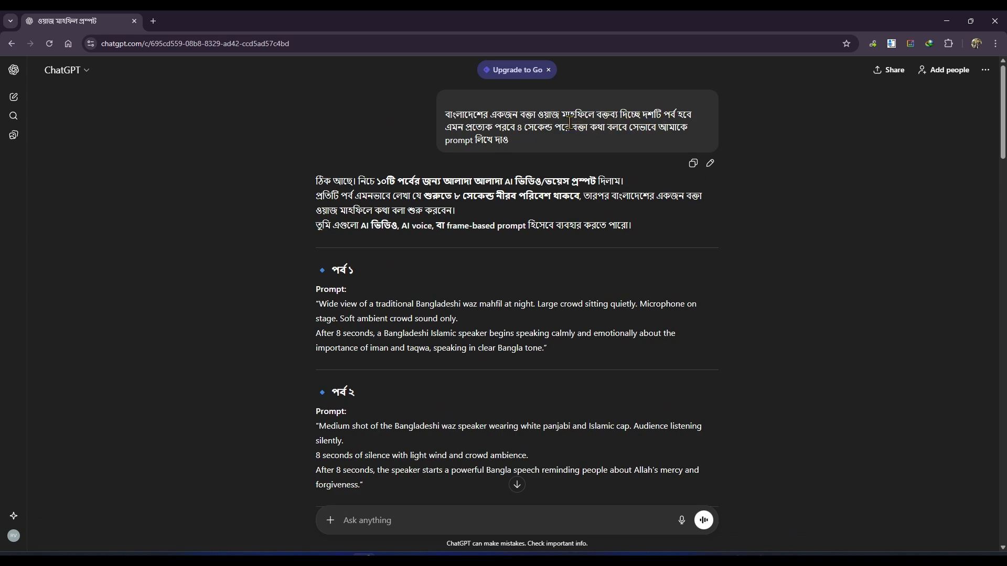
pyautogui.scroll(-20, 479, 319)
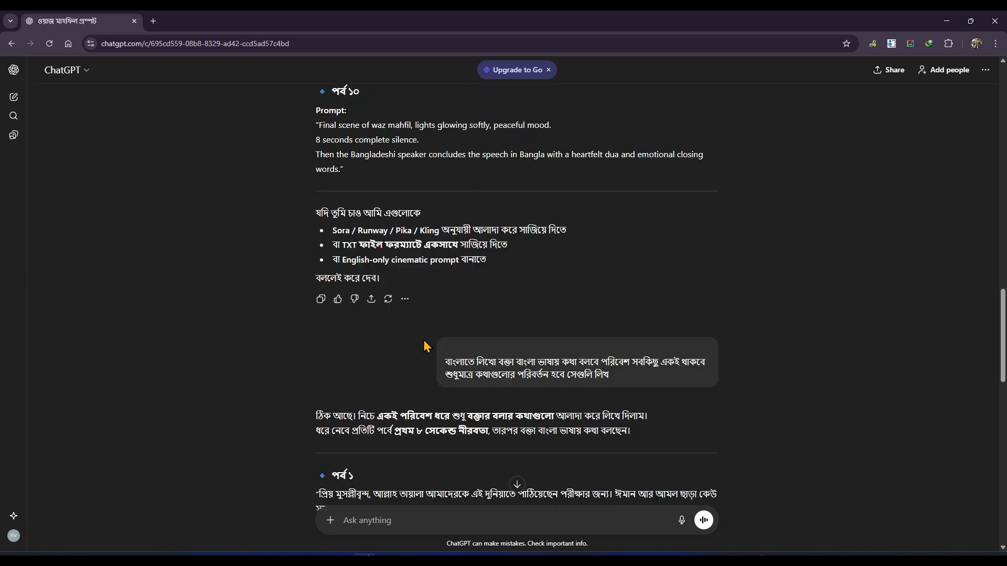
pyautogui.scroll(-4, 479, 309)
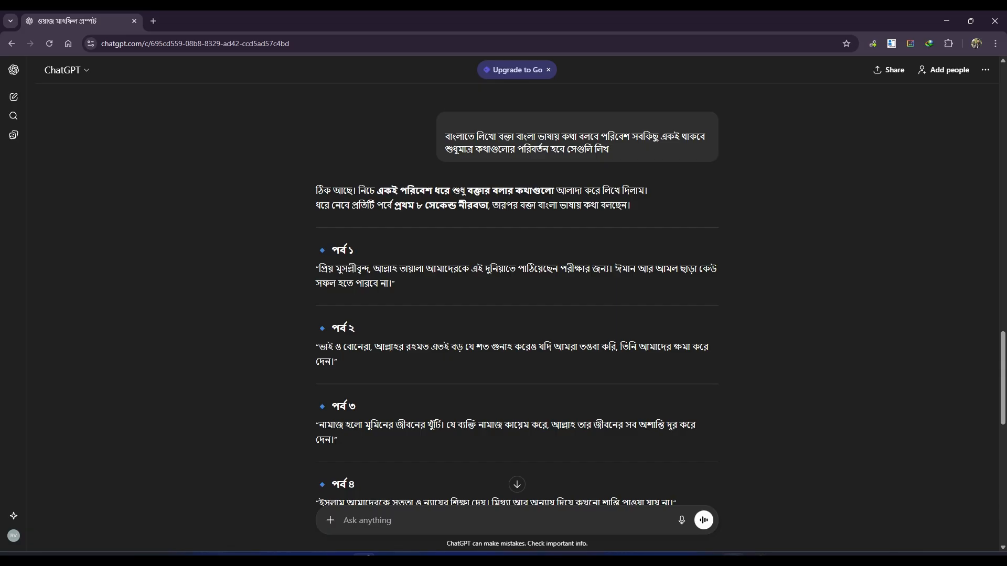
# Switch back to Scenebuilder and play the first clip from the beginning, pausing near its end
pyautogui.hotkey('alt', 'Tab')
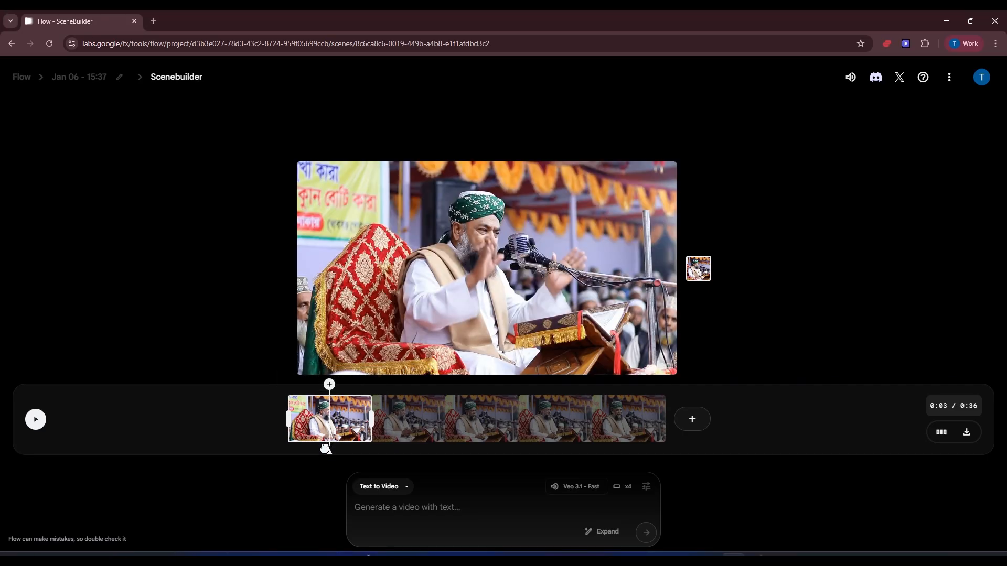
pyautogui.moveTo(325, 448); pyautogui.dragTo(248, 452)
pyautogui.click(35, 422)
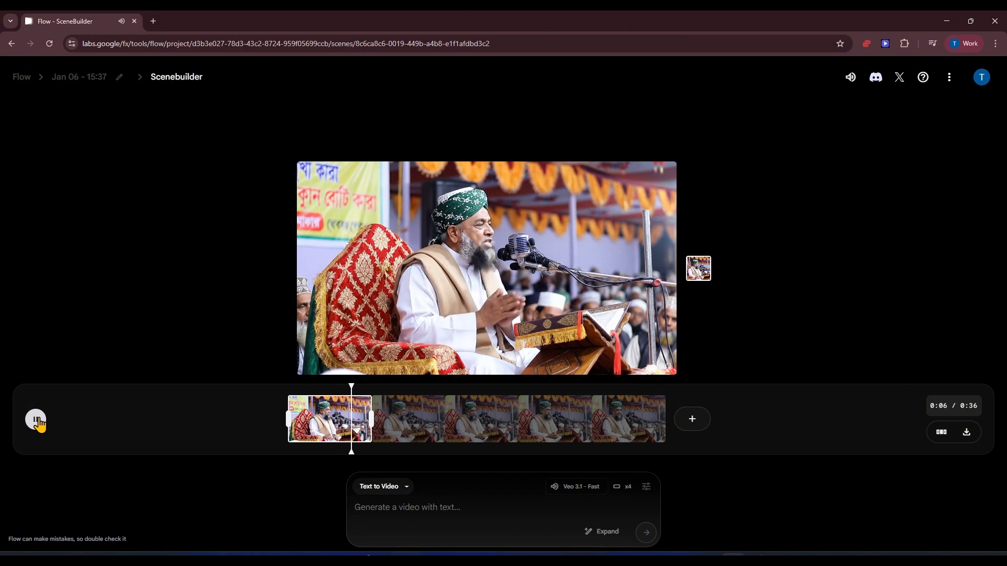
pyautogui.click(36, 419)
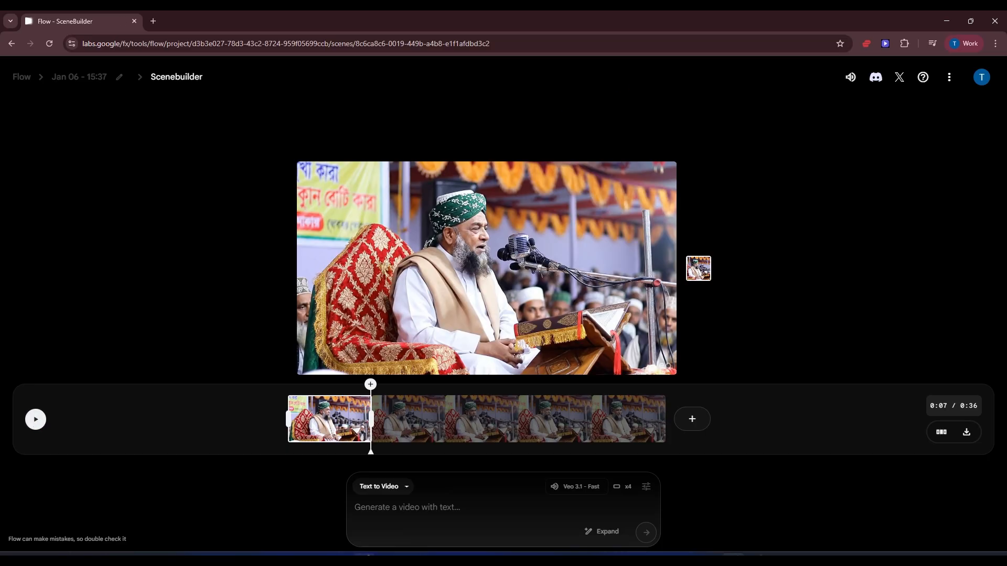
# Check the Bangla speech lines in ChatGPT, then return to Scenebuilder and preview the second clip
pyautogui.click(397, 548)
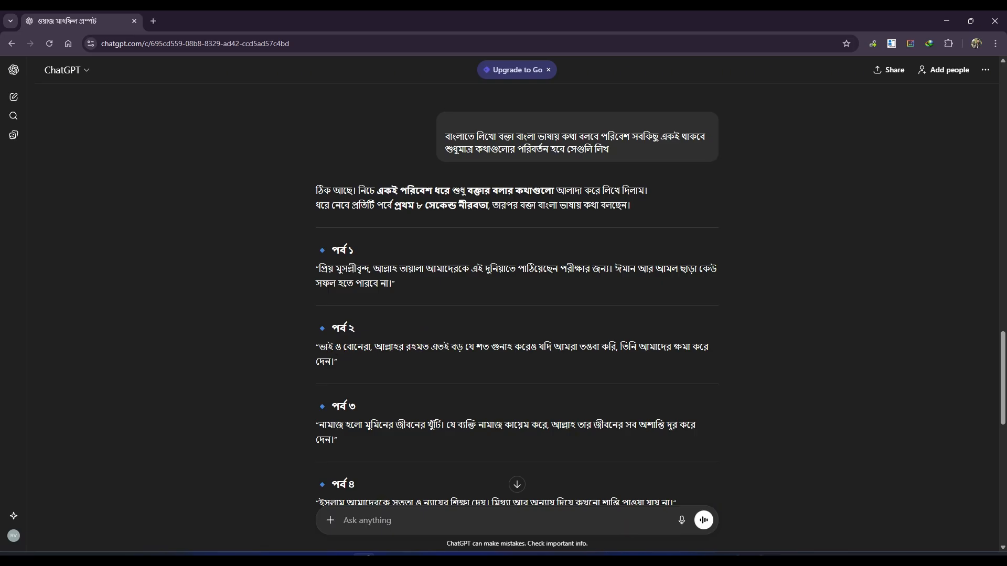
pyautogui.click(733, 557)
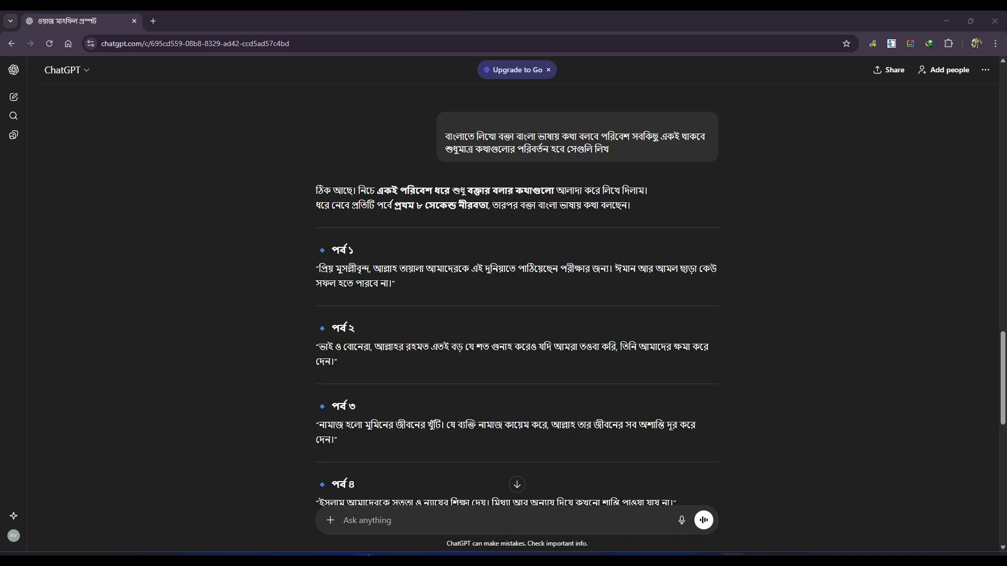
pyautogui.click(422, 421)
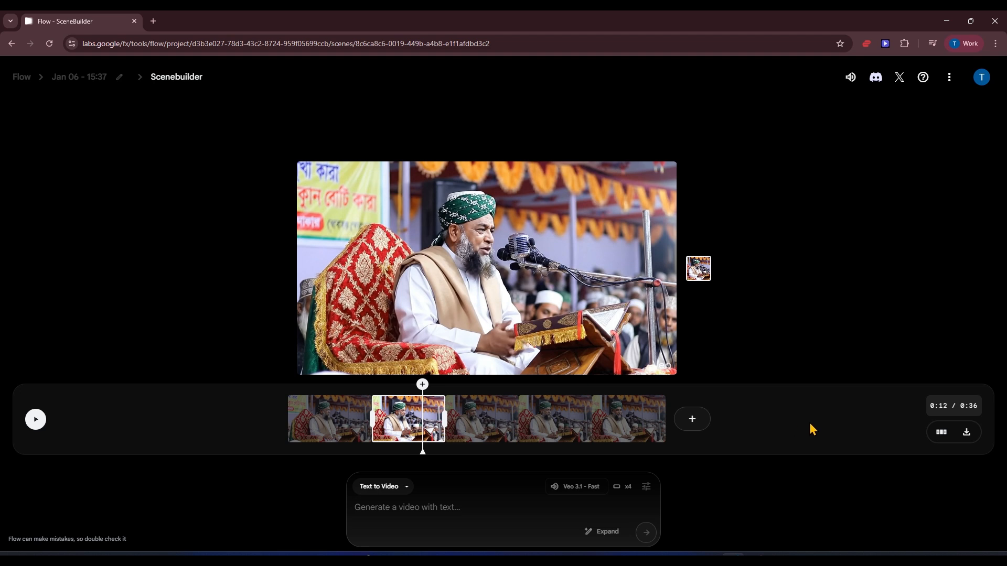
# Check the AI credits of the Scenebuilder account and of the Ultra account in the other Flow window, closing both account details
pyautogui.moveTo(755, 559)
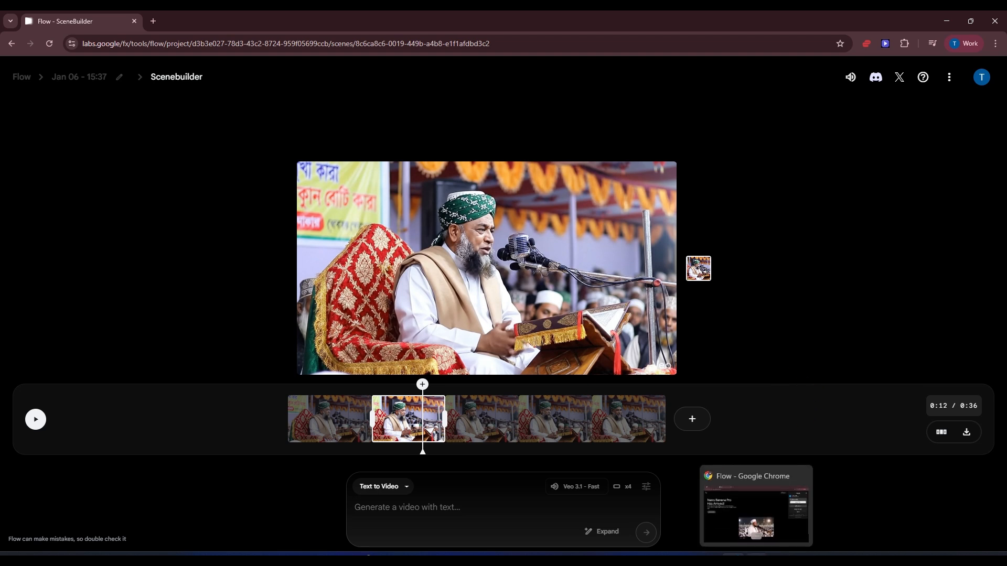
pyautogui.click(980, 77)
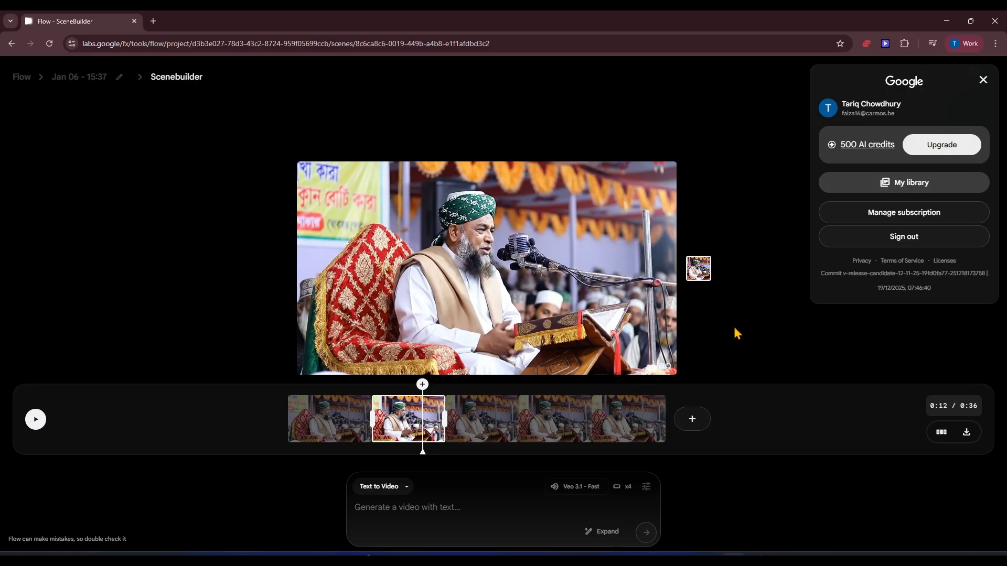
pyautogui.click(982, 80)
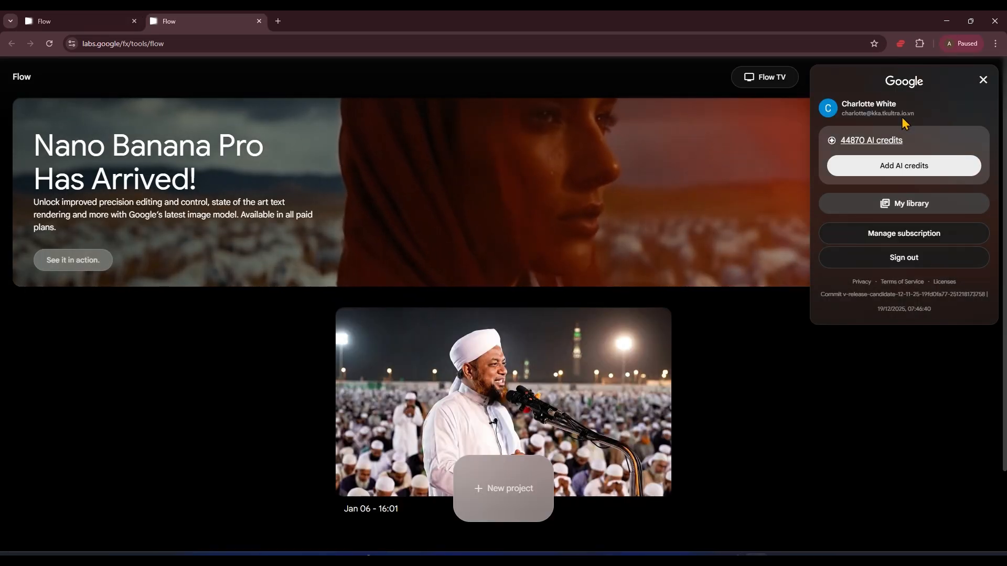
pyautogui.click(983, 80)
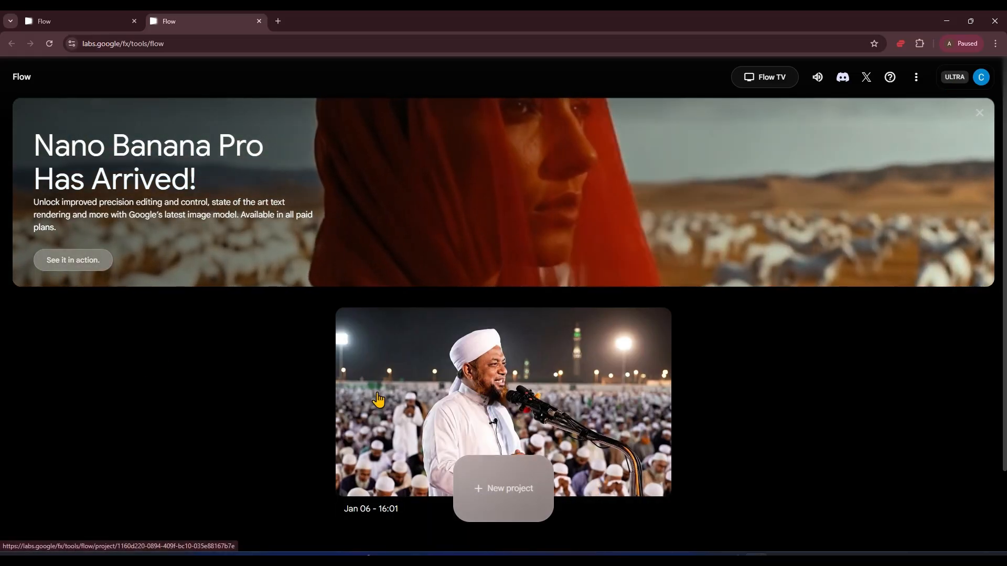
# Create a new Flow project in the Ultra account and open it
pyautogui.scroll(-1, 554, 376)
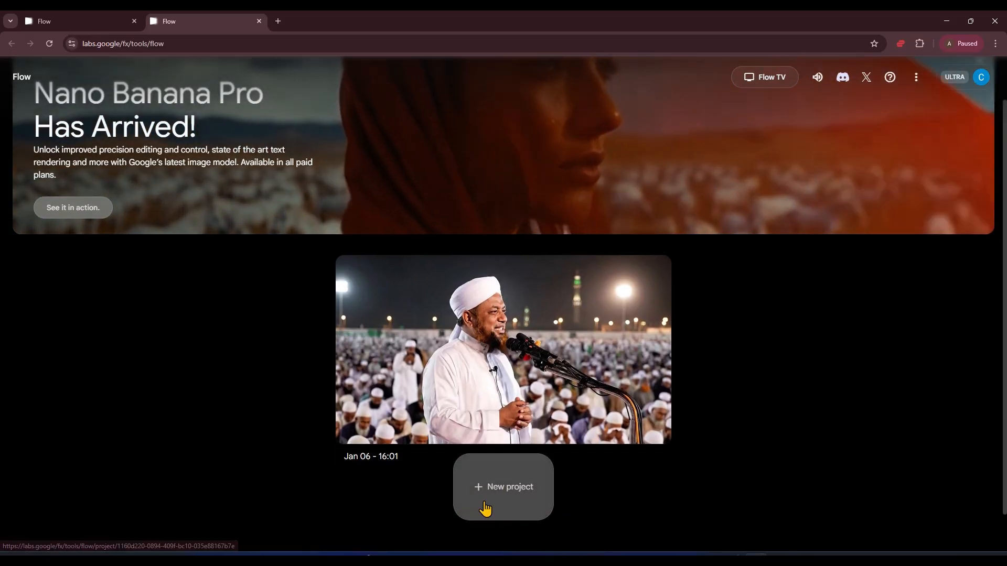
pyautogui.click(500, 497)
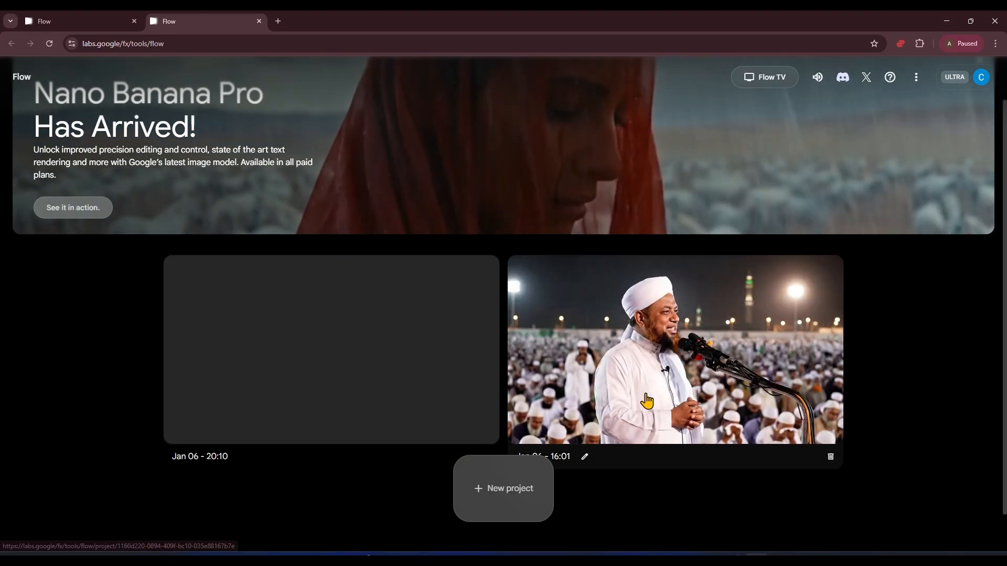
pyautogui.click(385, 403)
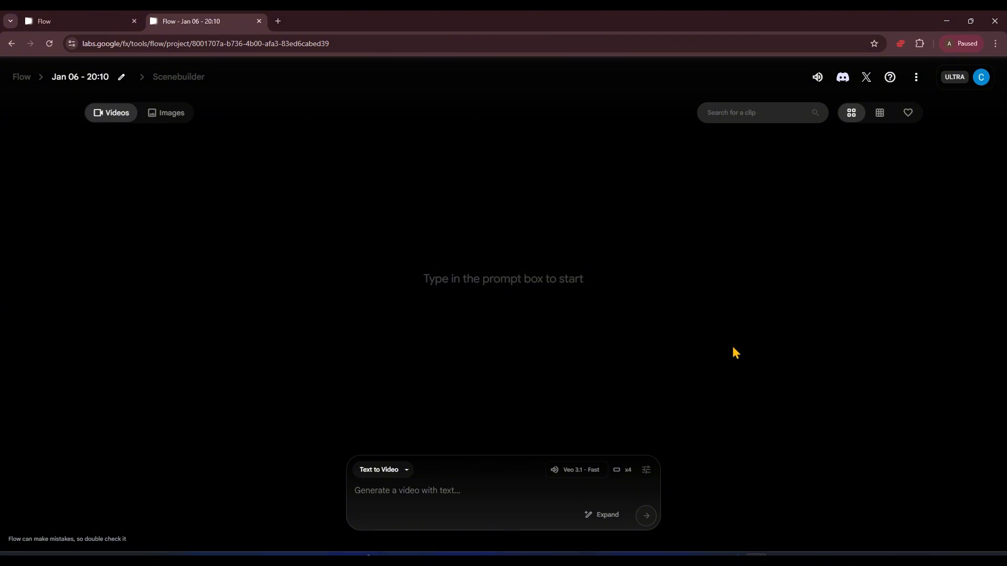
# Switch to ChatGPT, copy the original Bangla request for ten waz mahfil episode prompts, and send it again in the same chat
pyautogui.moveTo(367, 556)
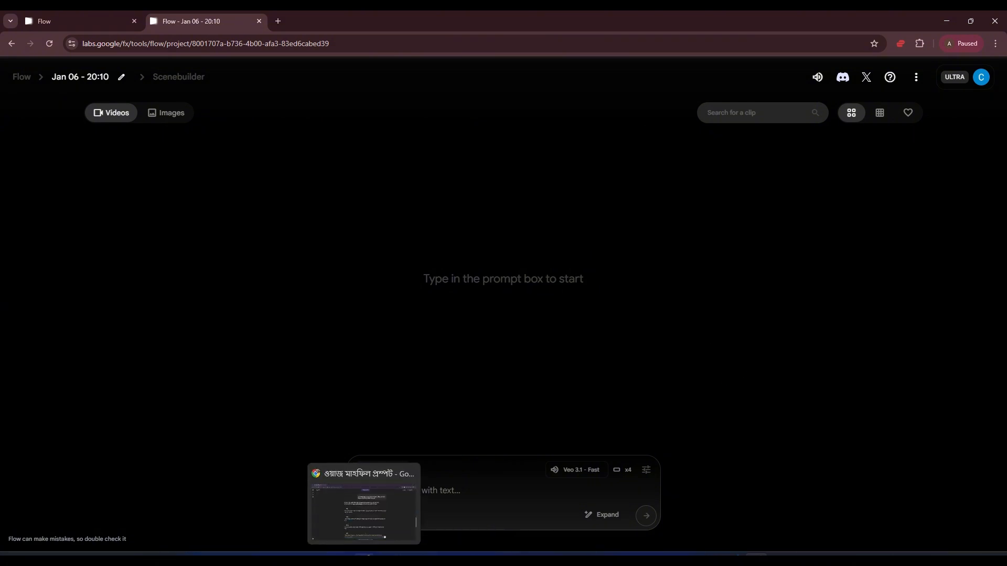
pyautogui.click(364, 504)
pyautogui.scroll(20, 535, 155)
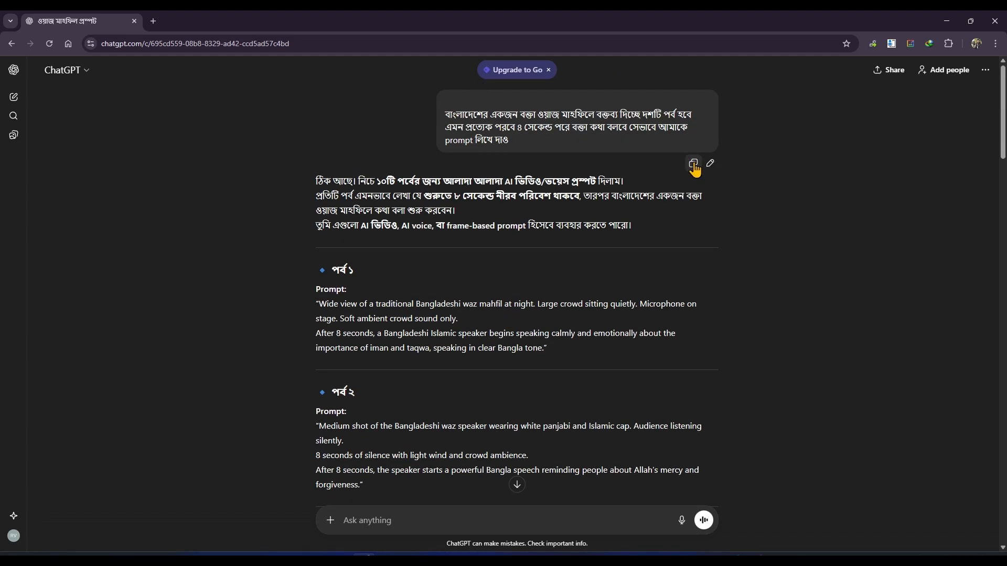
pyautogui.click(694, 164)
pyautogui.scroll(-6, 422, 449)
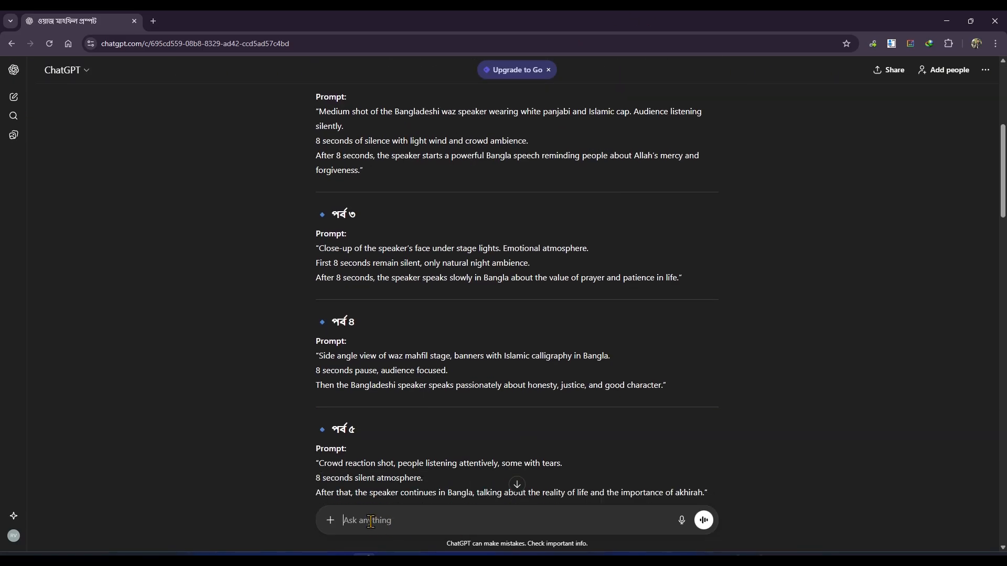
pyautogui.rightClick(370, 522)
pyautogui.click(402, 375)
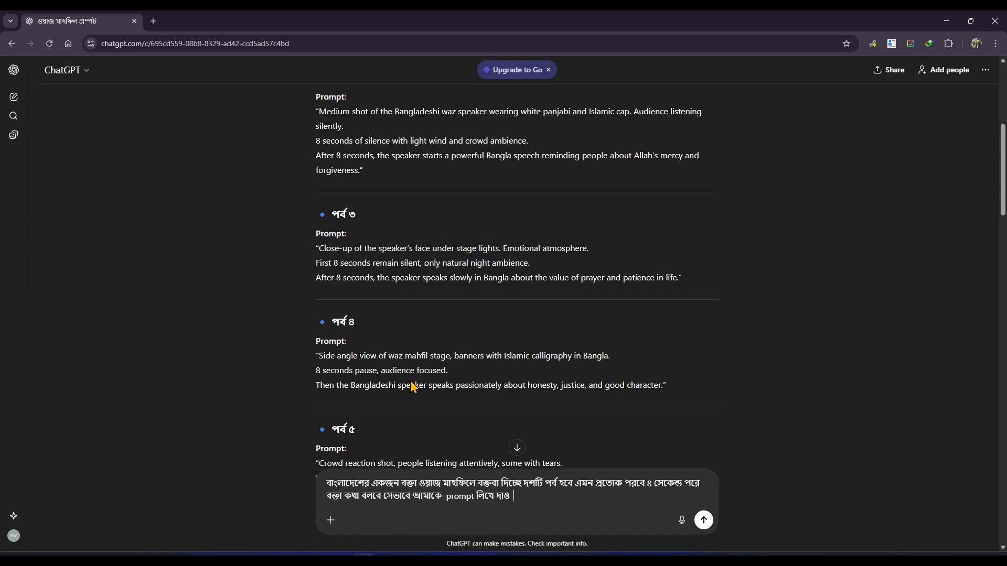
pyautogui.click(704, 521)
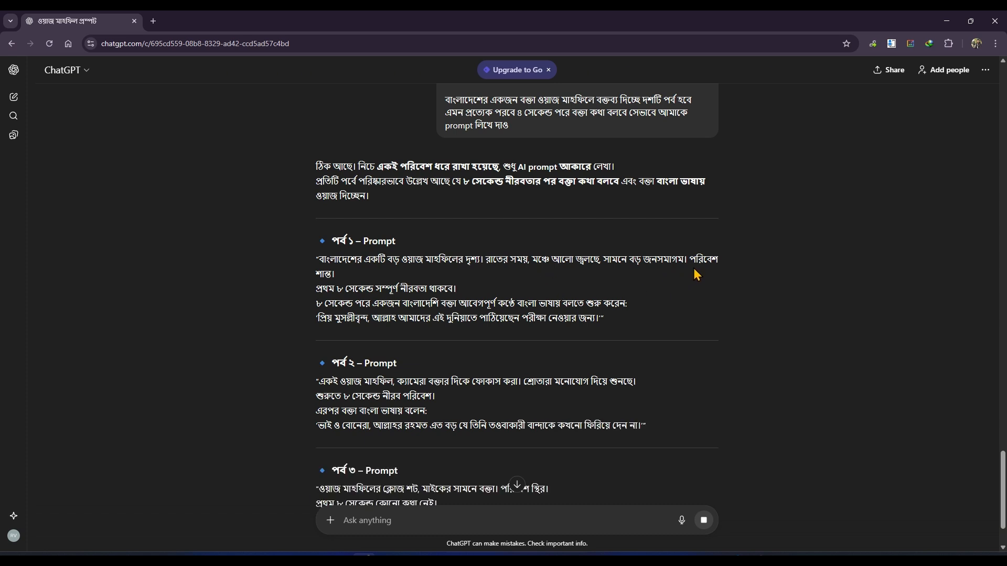
# Copy the full Bangla prompt for episode ১ from ChatGPT's new reply and generate it as a text-to-video in the new Flow project
pyautogui.moveTo(317, 260); pyautogui.dragTo(659, 334)
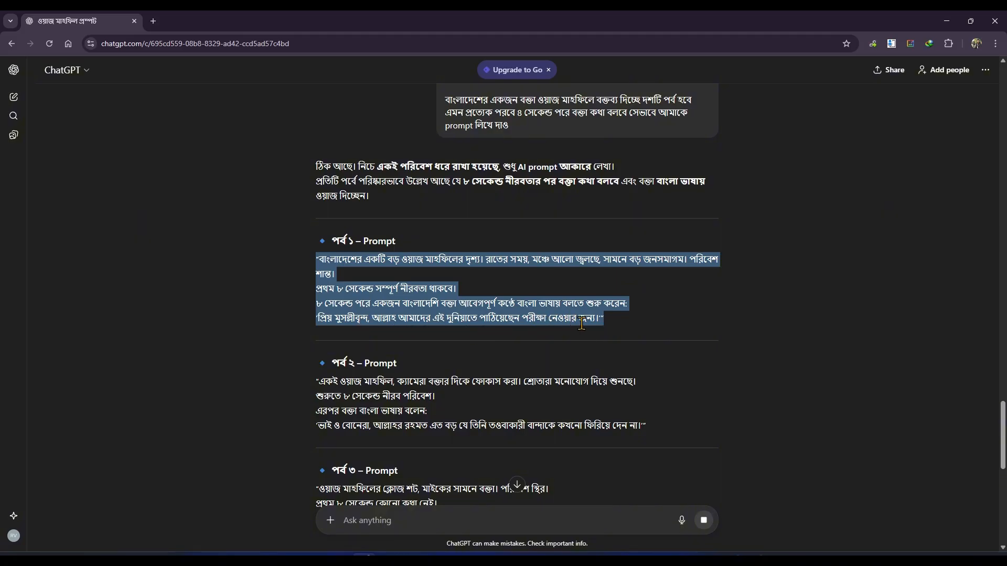
pyautogui.rightClick(512, 304)
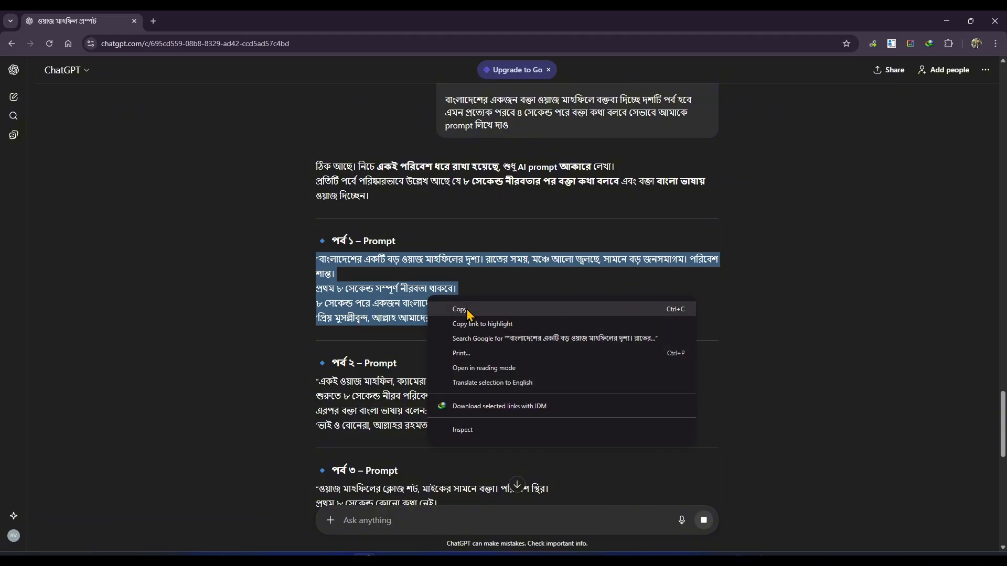
pyautogui.click(525, 313)
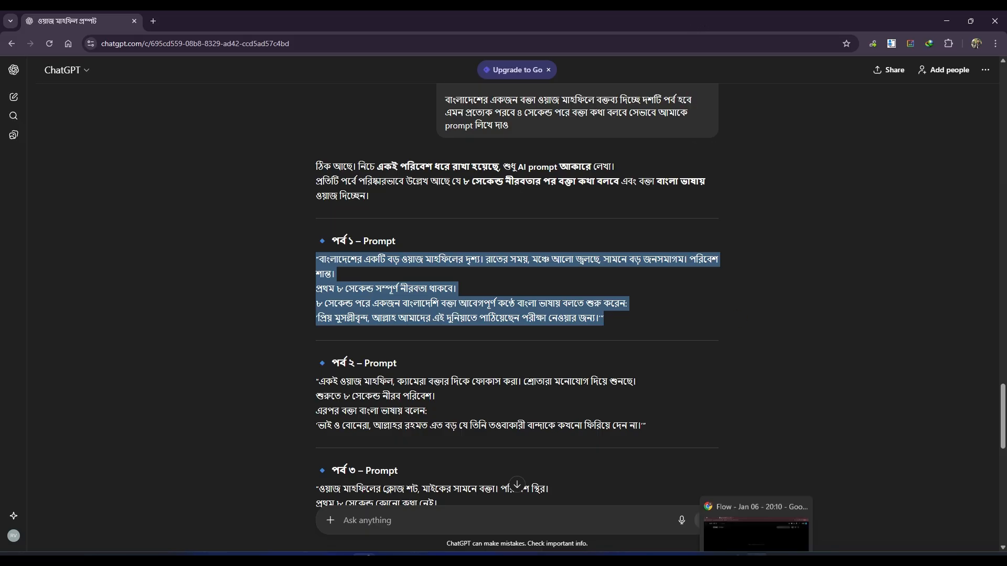
pyautogui.click(755, 524)
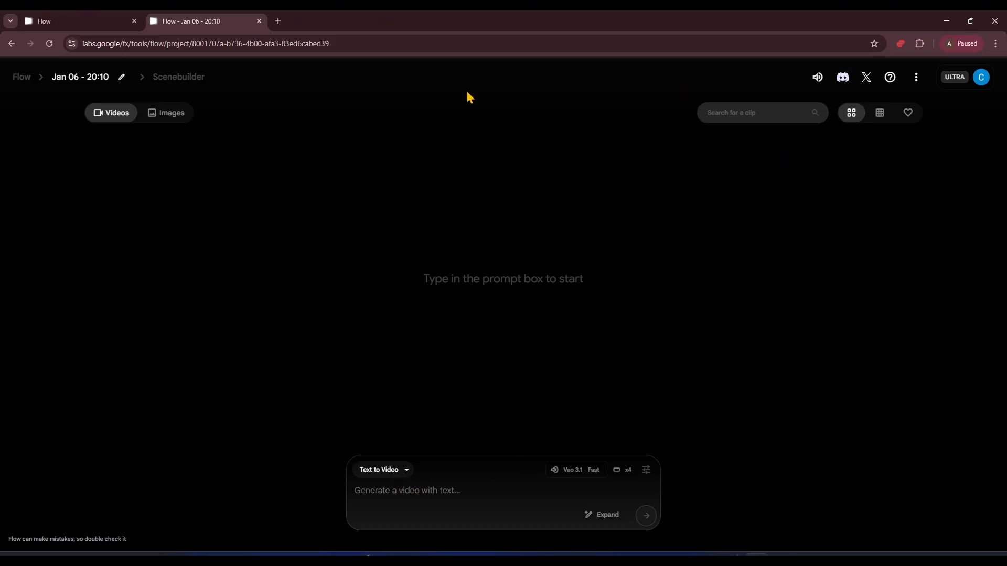
pyautogui.rightClick(377, 494)
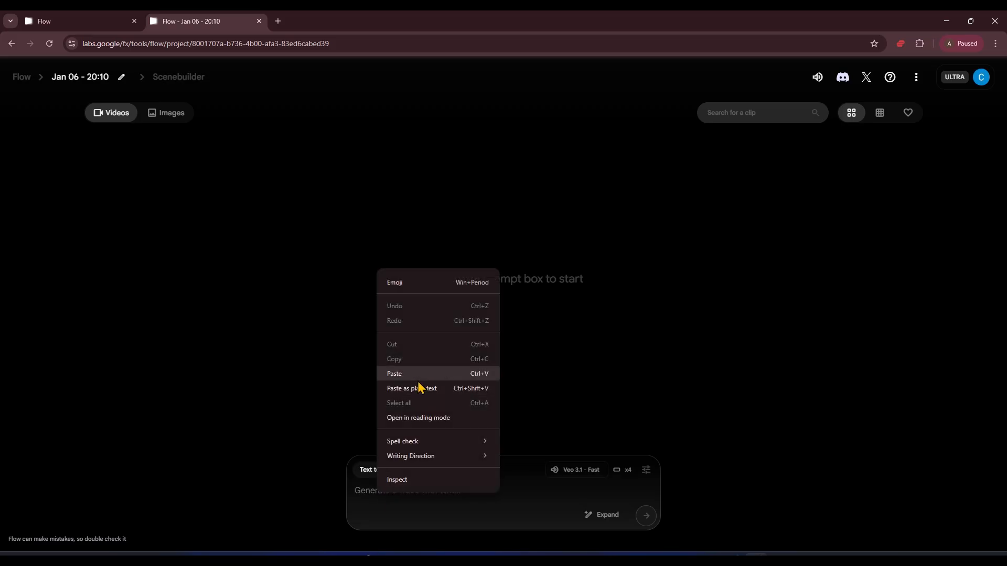
pyautogui.click(412, 374)
pyautogui.click(646, 516)
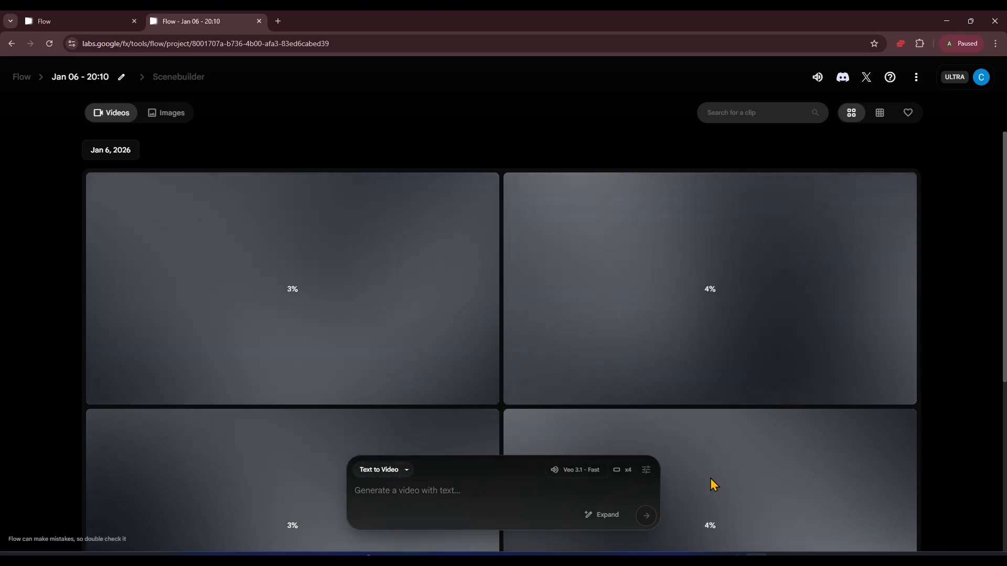
# Check the outputs-per-prompt options in the generation settings, close them unchanged, and look over the generating clips
pyautogui.click(645, 469)
pyautogui.click(578, 382)
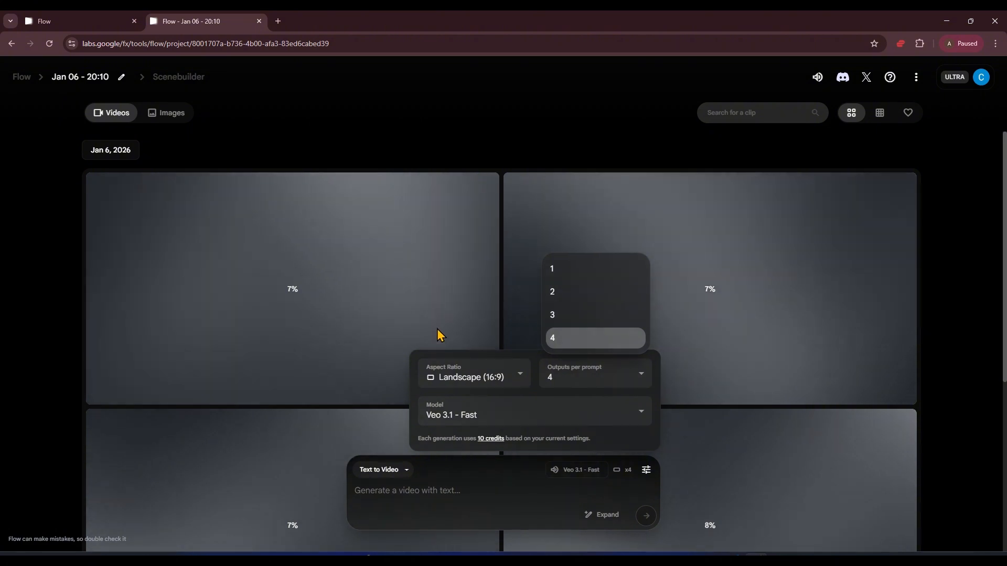
pyautogui.click(440, 122)
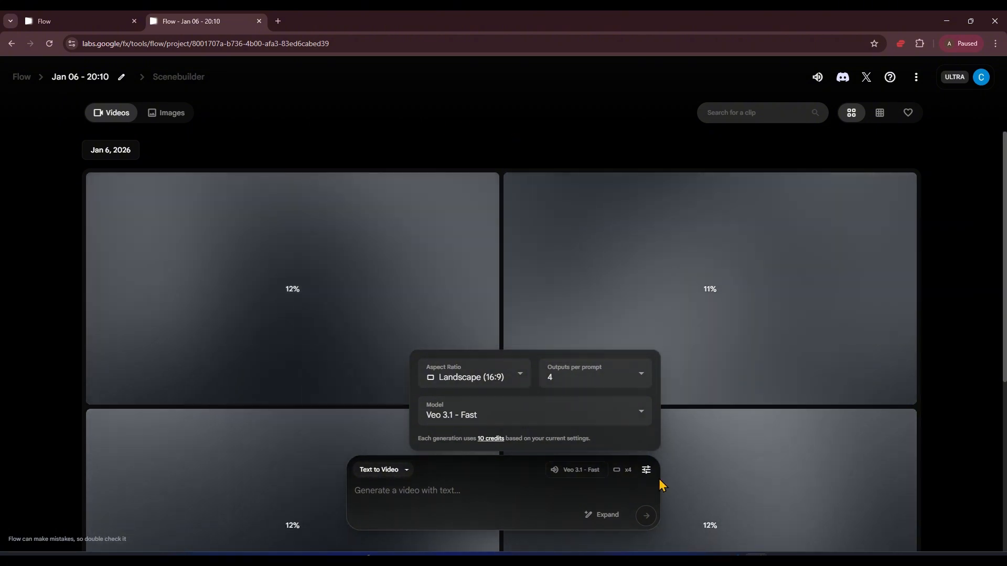
pyautogui.click(645, 471)
pyautogui.scroll(-1, 464, 409)
pyautogui.scroll(-2, 534, 395)
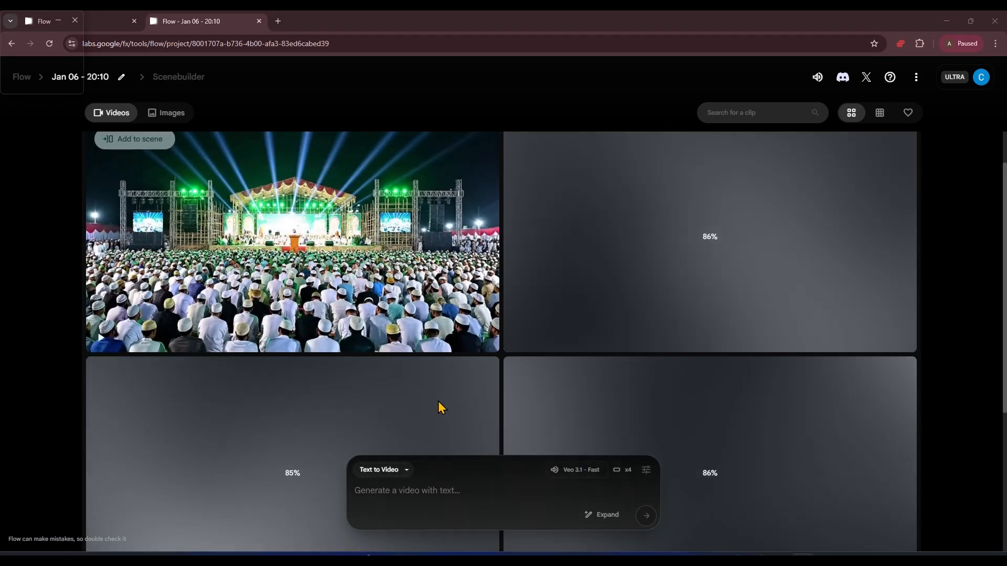
# Preview the first two generated clips, replaying the first one and pausing it on the speaker
pyautogui.moveTo(261, 291)
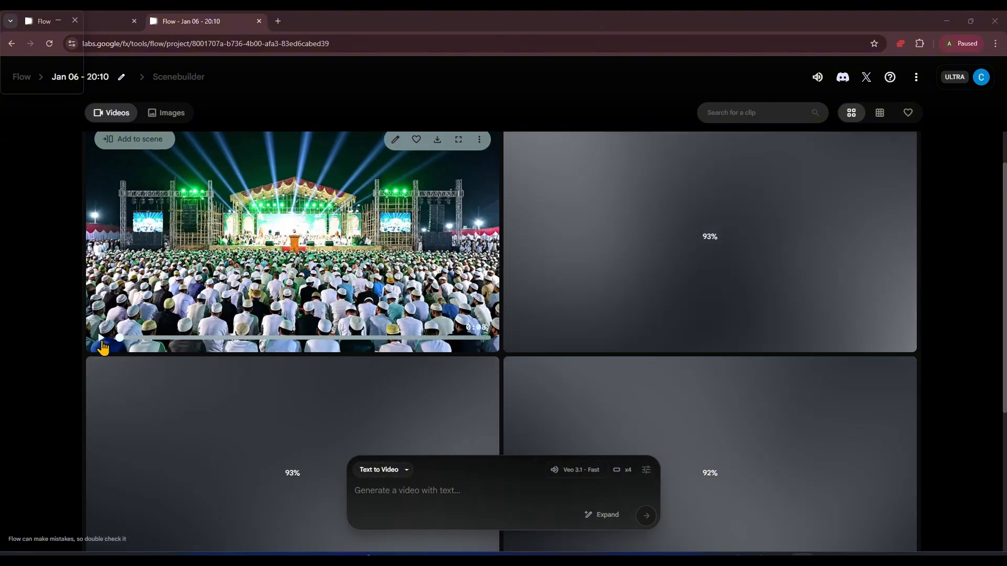
pyautogui.click(103, 342)
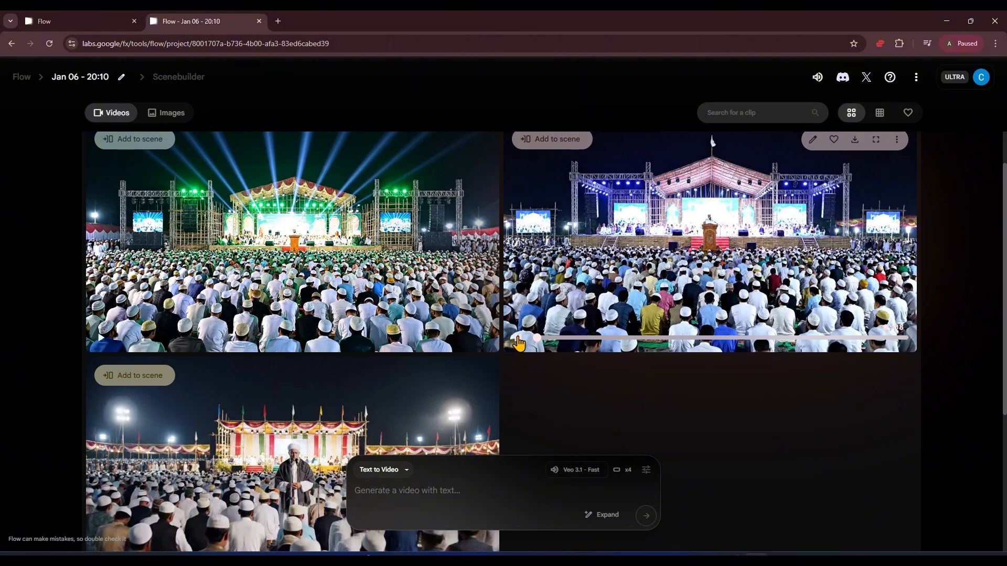
pyautogui.click(519, 342)
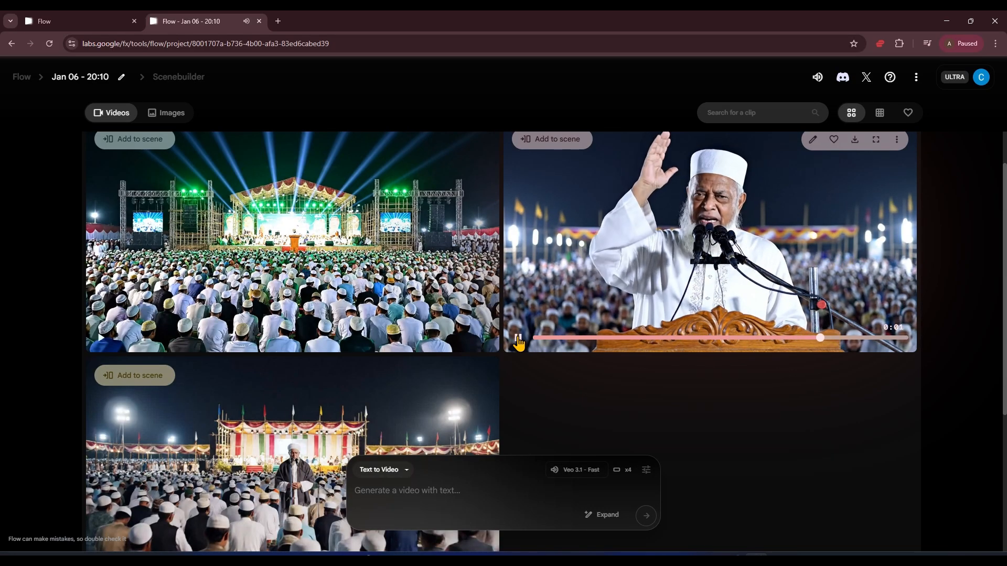
pyautogui.moveTo(104, 346)
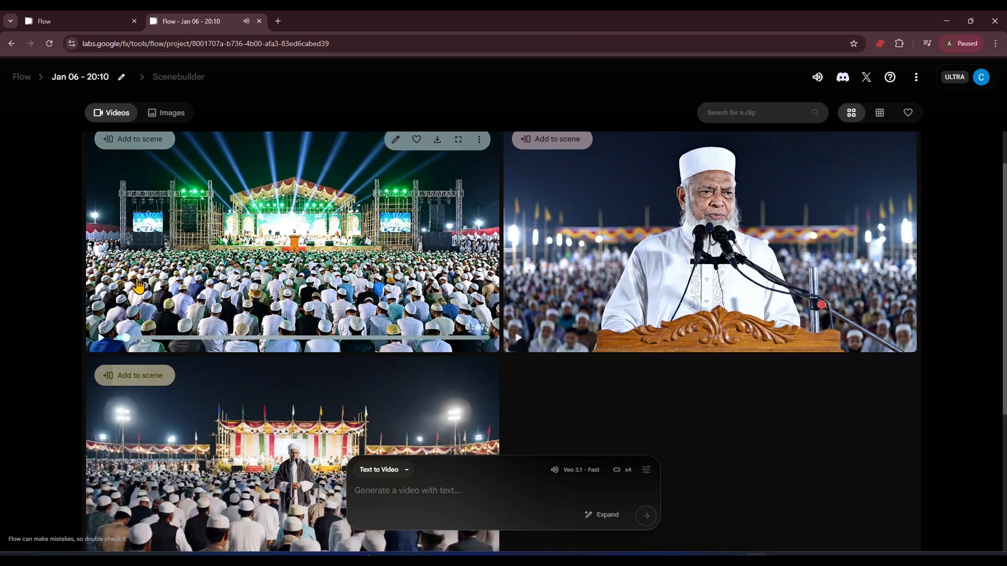
pyautogui.click(102, 344)
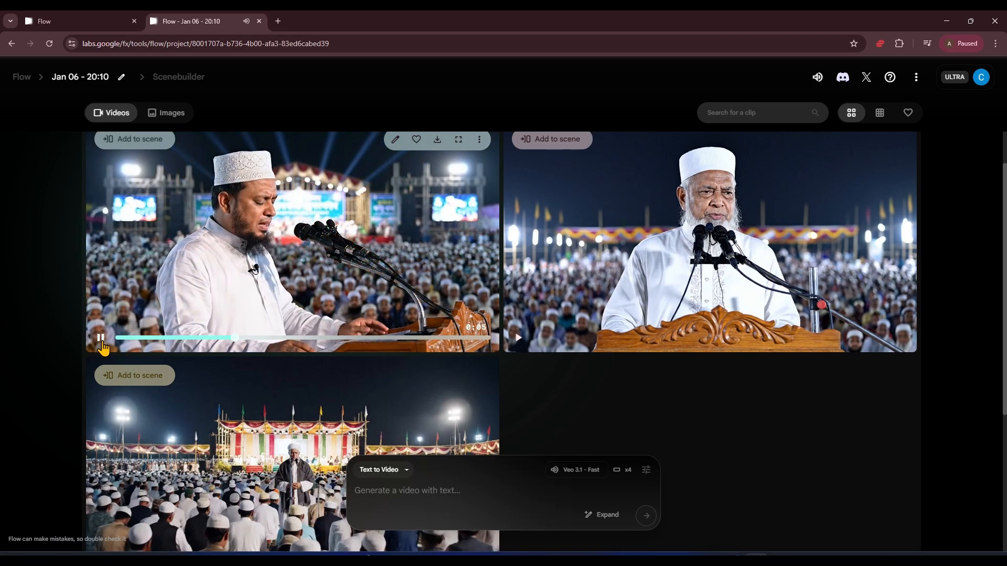
pyautogui.click(134, 150)
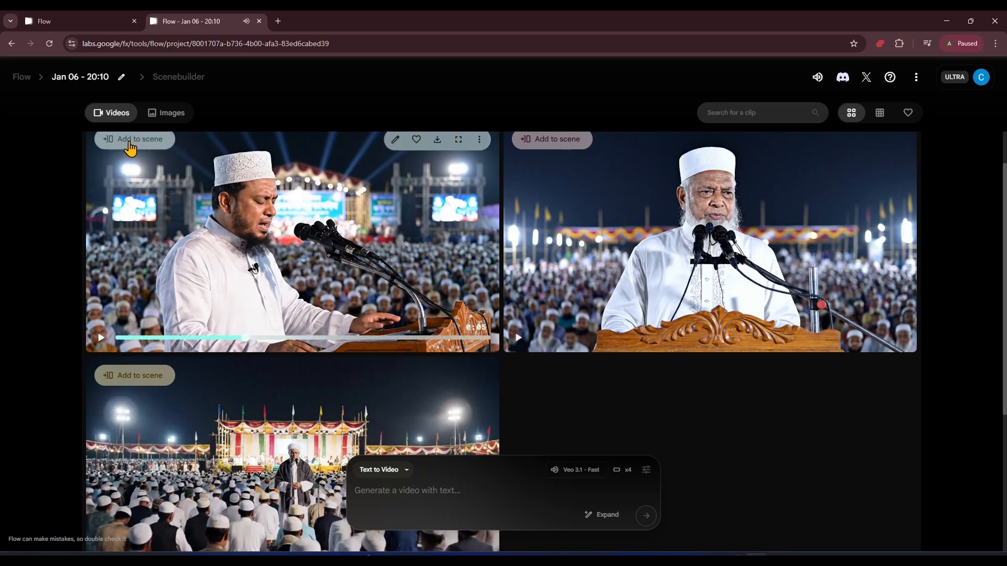
# Add the first generated clip to the scene and open it in Scenebuilder
pyautogui.scroll(1, 131, 157)
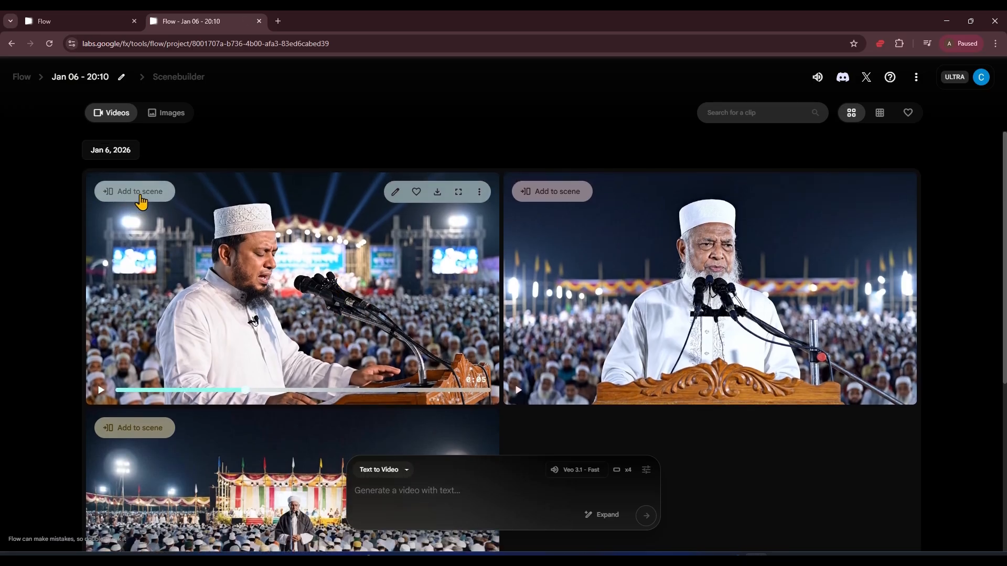
pyautogui.click(131, 192)
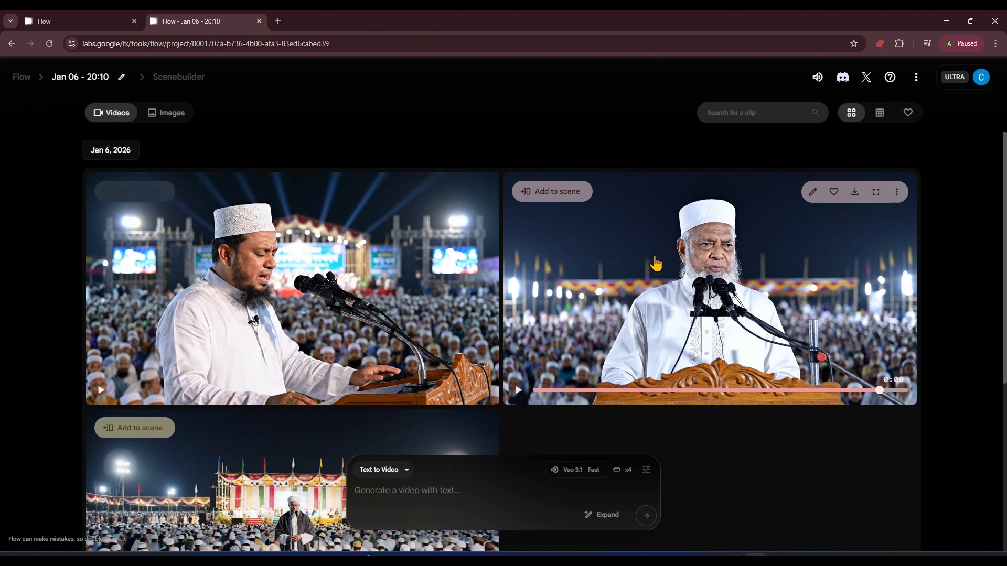
pyautogui.click(465, 278)
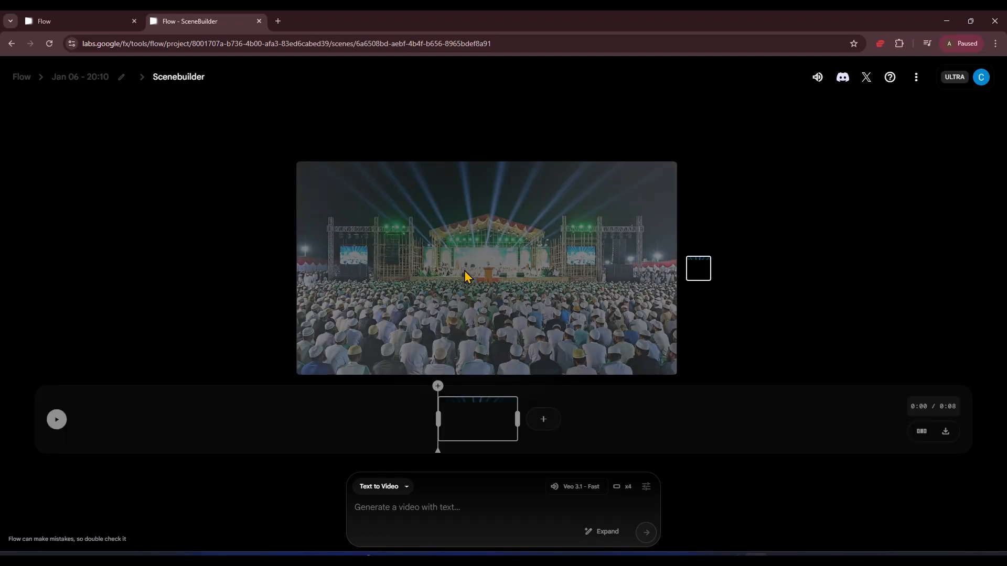
# Scrub through the clip to its end on the timeline and start an Extend shot after it
pyautogui.moveTo(435, 452); pyautogui.dragTo(573, 454)
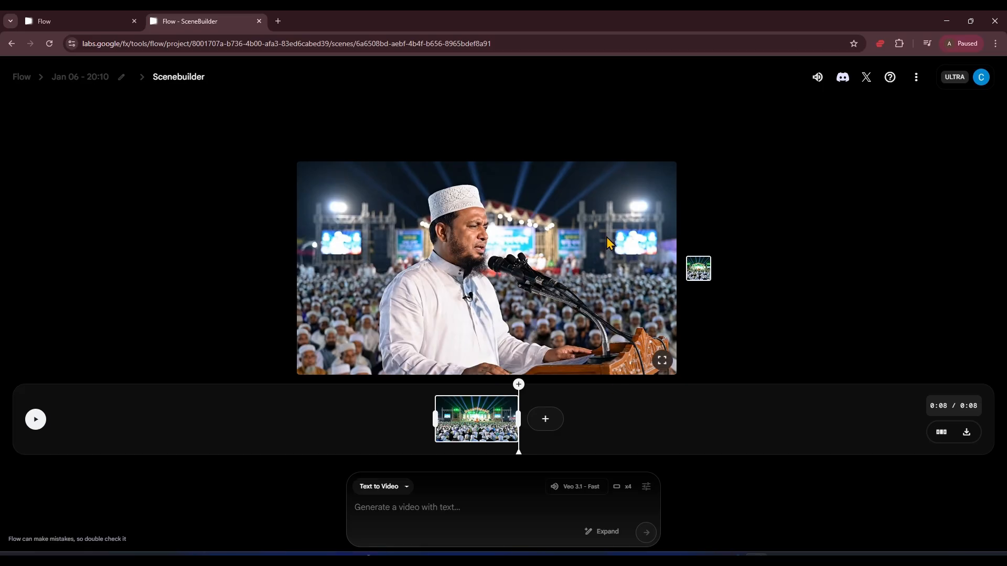
pyautogui.moveTo(517, 451); pyautogui.dragTo(543, 459)
pyautogui.click(546, 421)
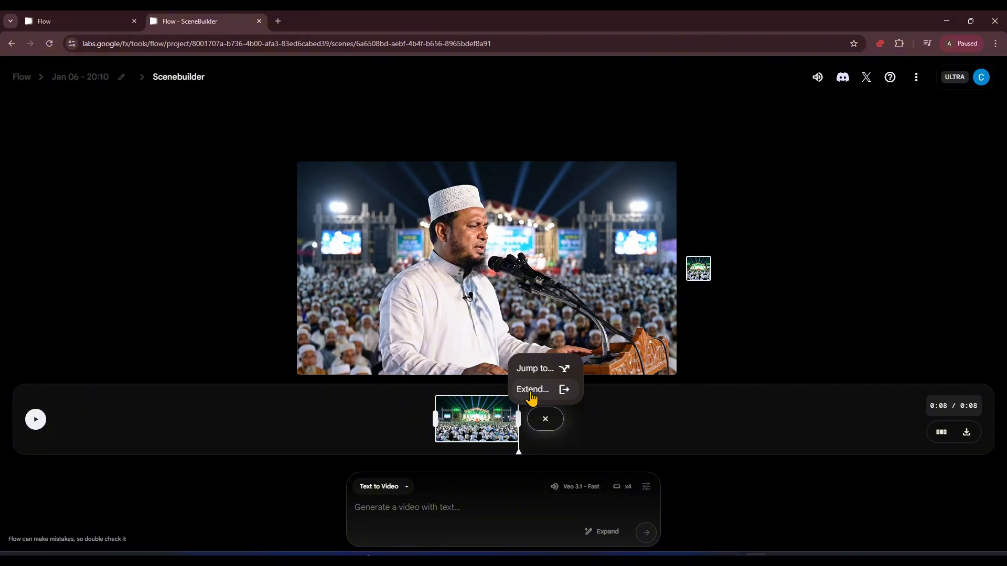
pyautogui.click(532, 390)
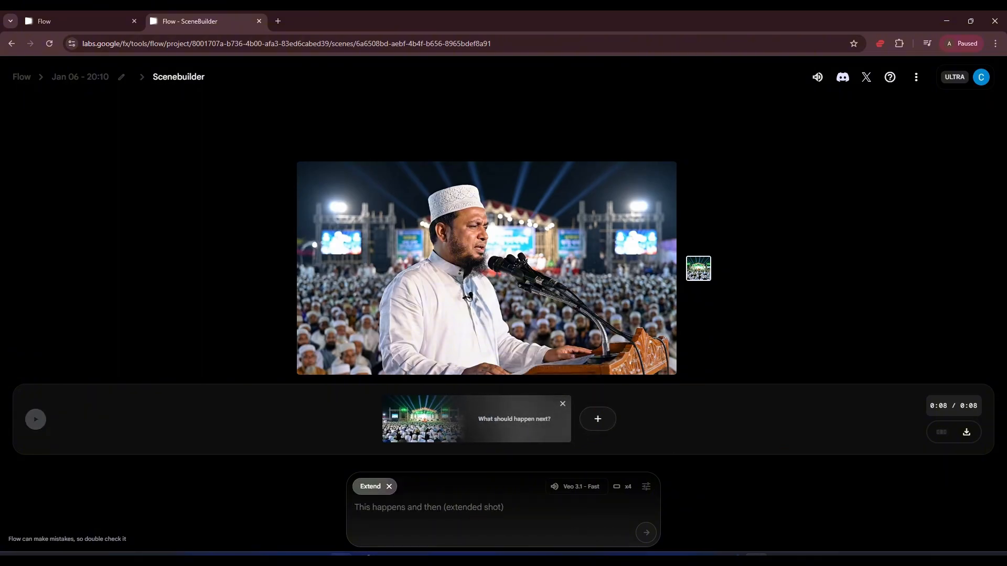
# Switch to ChatGPT and copy episode ২'s speech lines, from "এরপর বক্তা বাংলা ভাষায় বলেন:" to the end of the quote
pyautogui.click(364, 559)
pyautogui.scroll(-2, 382, 356)
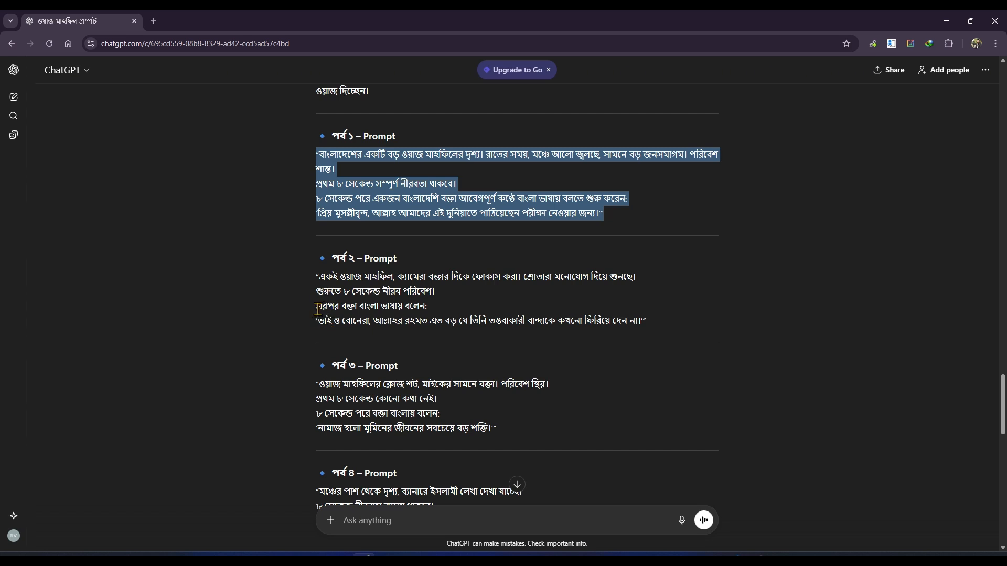
pyautogui.moveTo(318, 310); pyautogui.dragTo(657, 325)
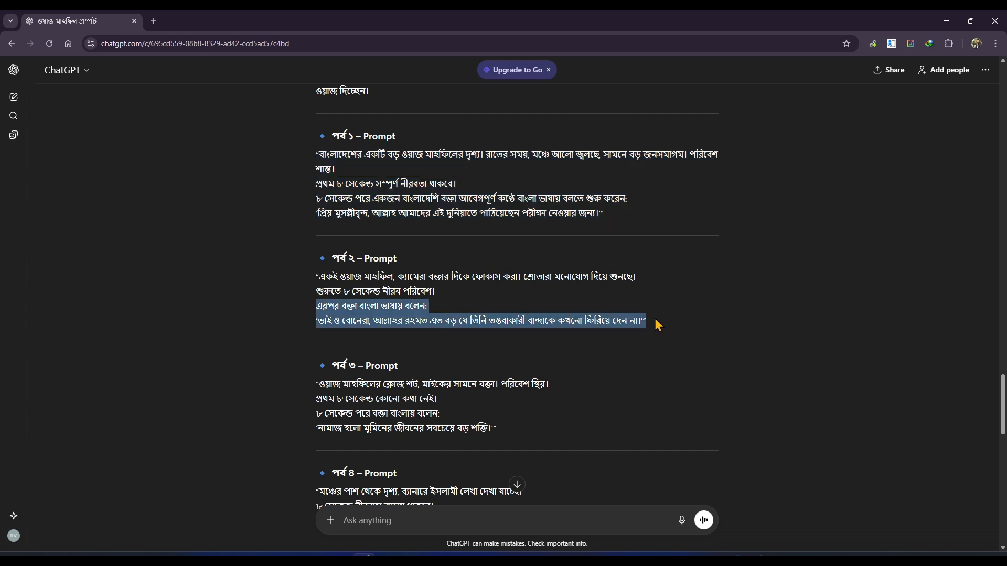
pyautogui.rightClick(394, 314)
pyautogui.click(423, 327)
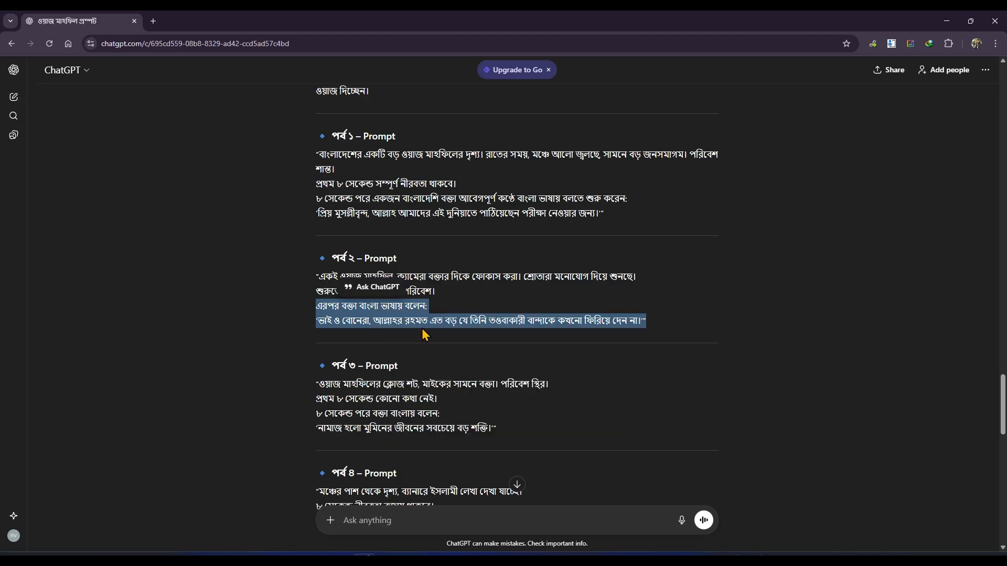
# Return to Scenebuilder, paste the copied speech lines as the Extend prompt, and generate the extended shot
pyautogui.moveTo(802, 554)
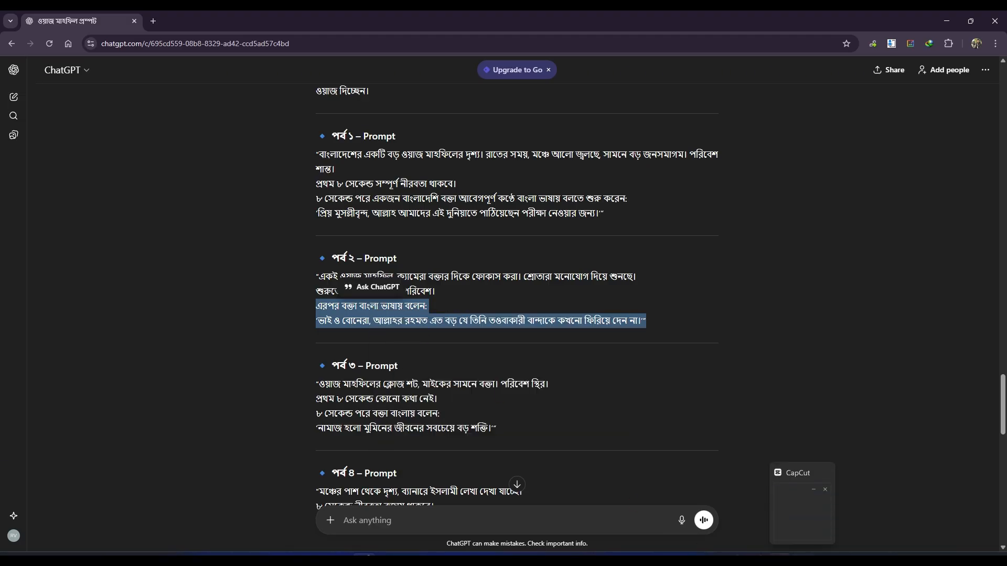
pyautogui.click(756, 554)
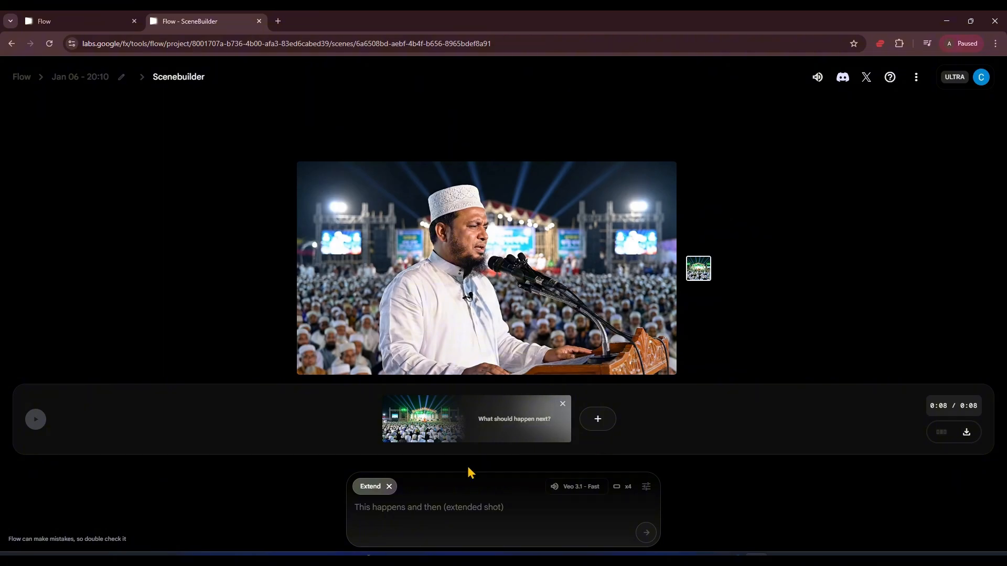
pyautogui.rightClick(393, 513)
pyautogui.click(425, 390)
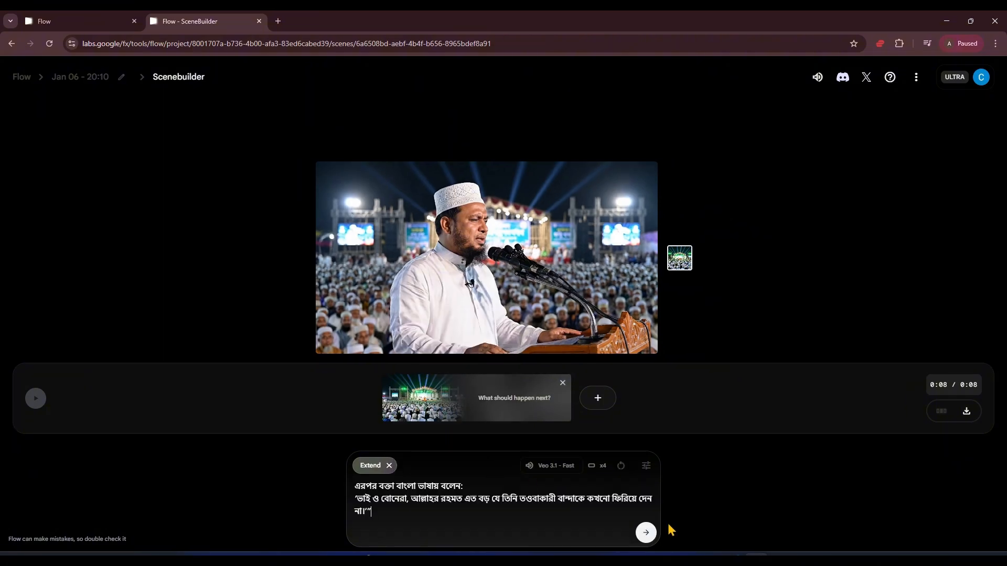
pyautogui.click(646, 533)
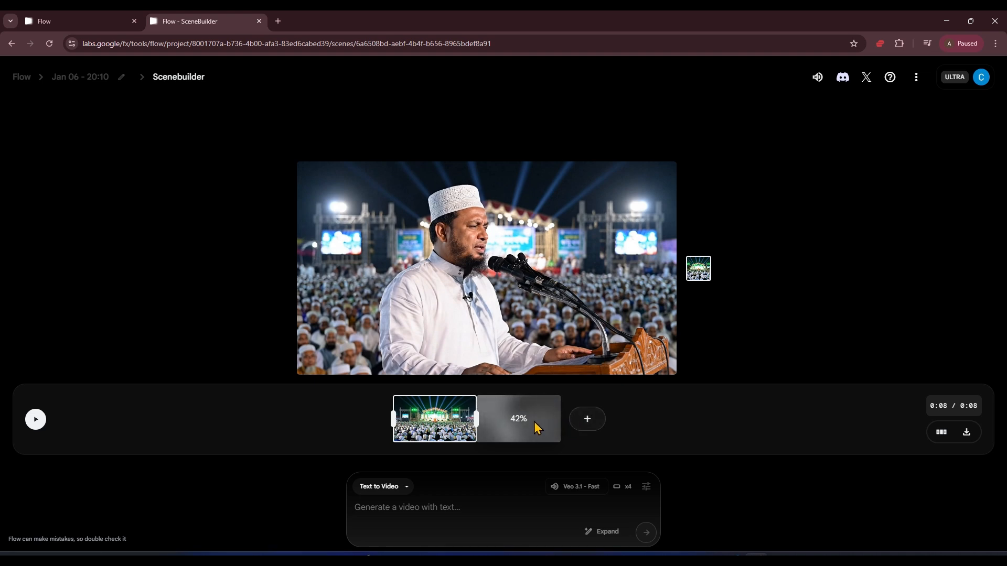
pyautogui.moveTo(367, 559)
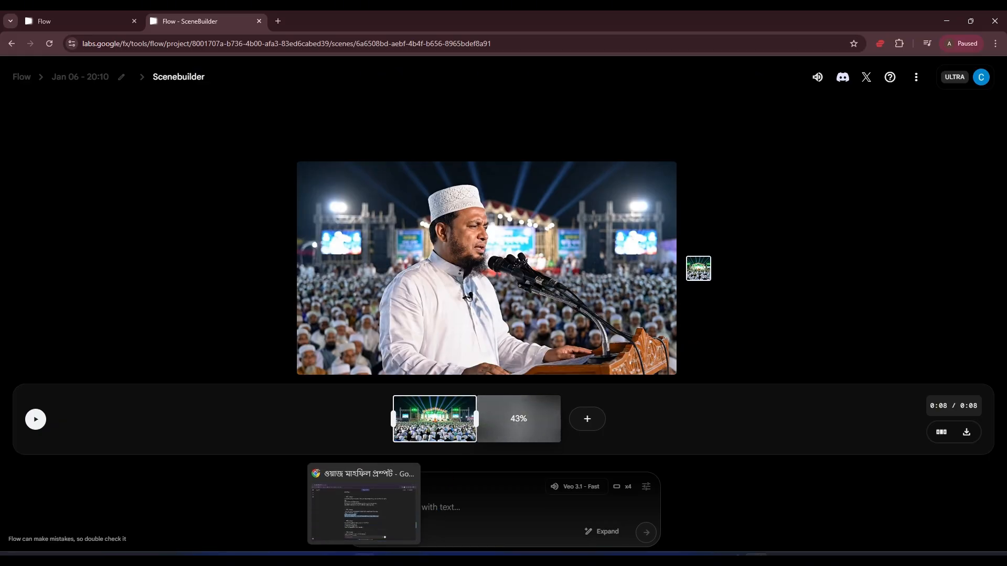
pyautogui.click(364, 503)
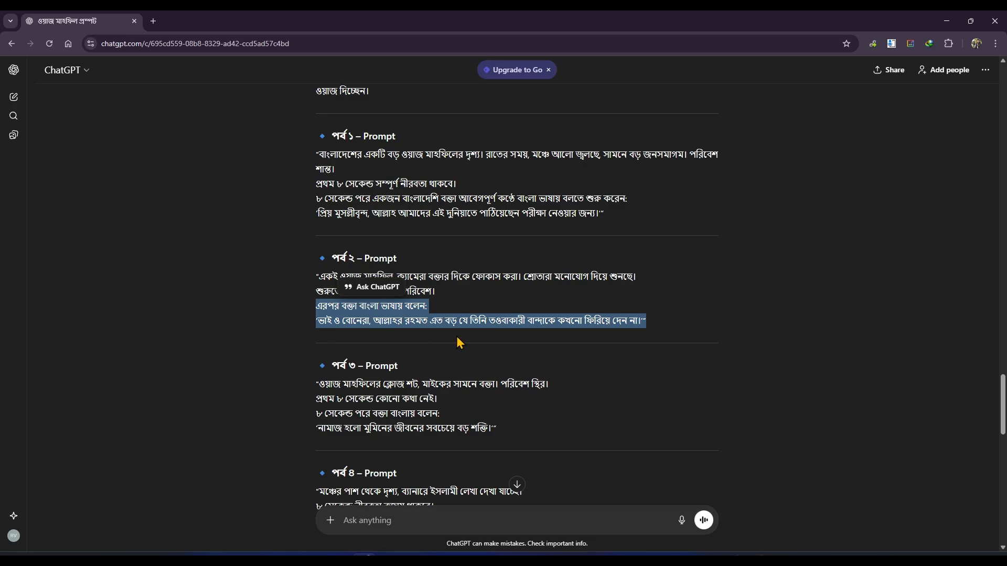
pyautogui.moveTo(756, 559)
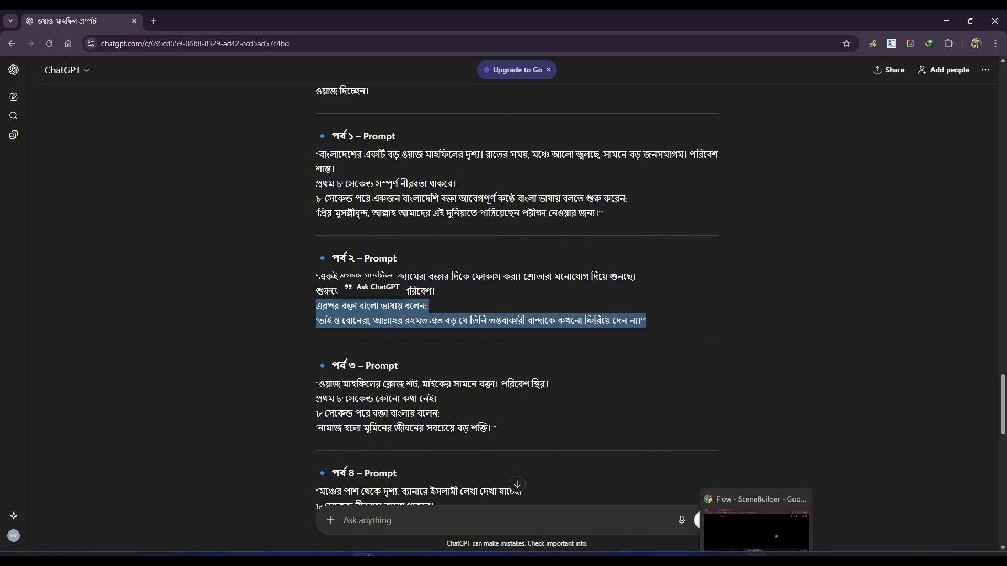
pyautogui.click(756, 506)
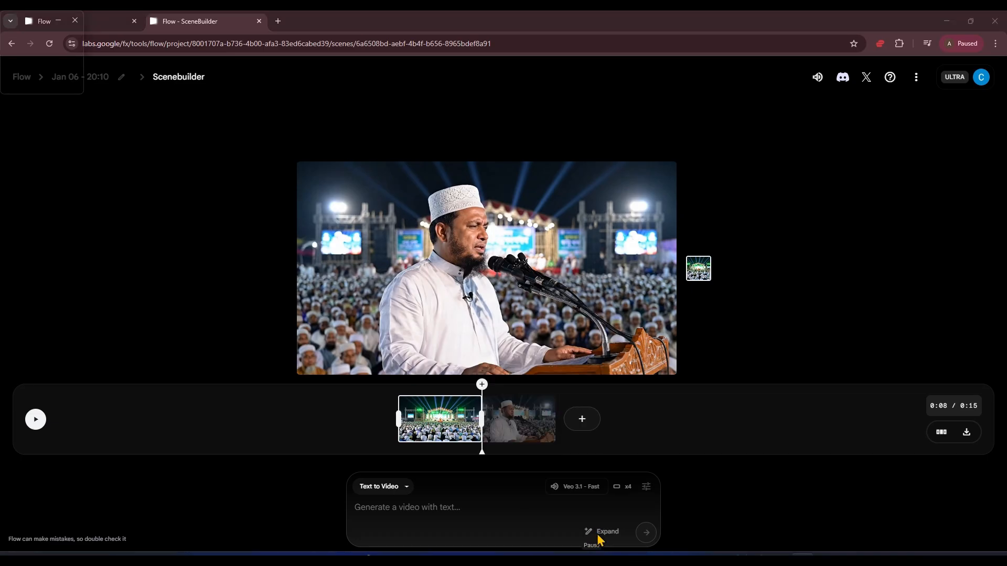
# Play the scene from the first clip through the second clip and start an Extend shot after it
pyautogui.click(519, 434)
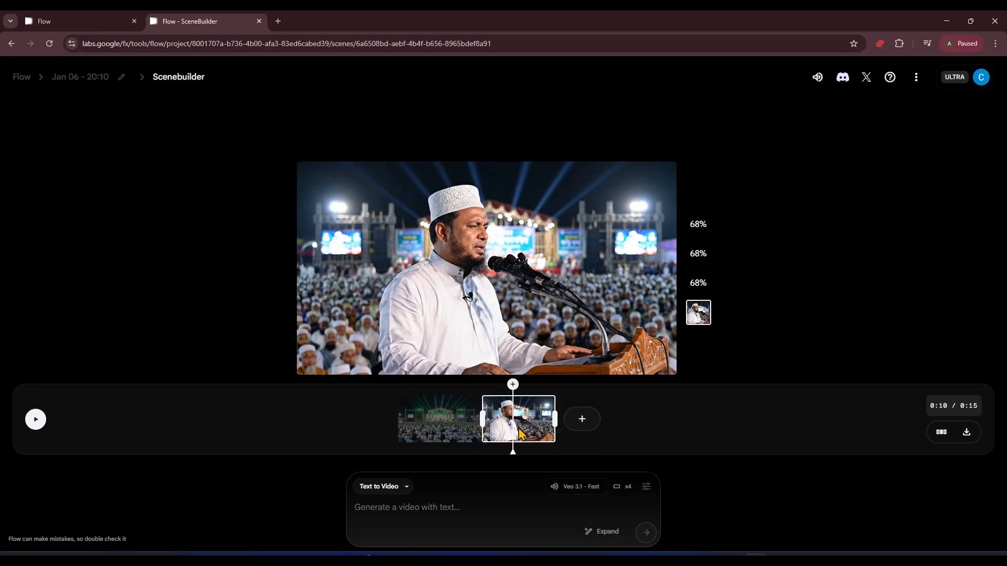
pyautogui.click(461, 415)
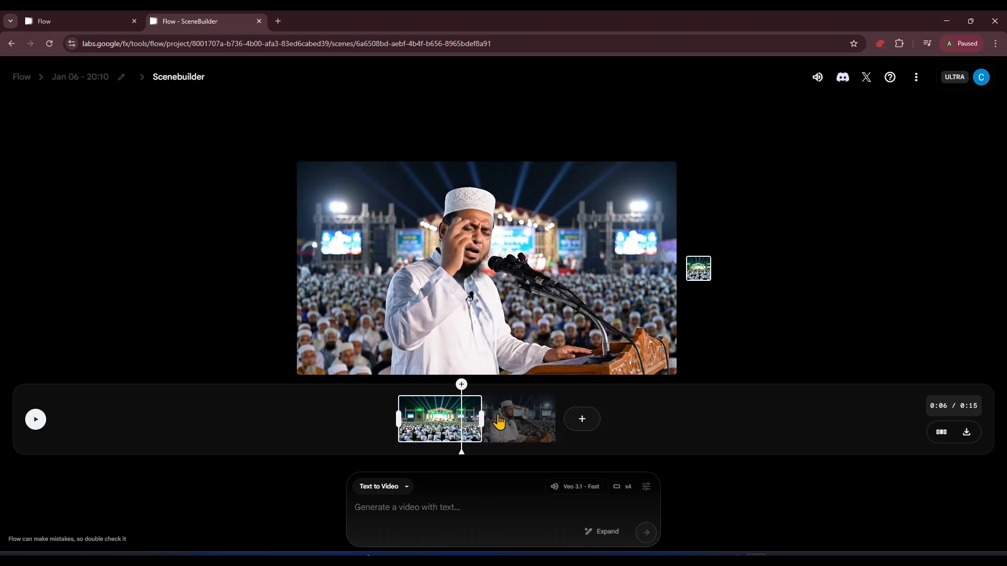
pyautogui.click(36, 420)
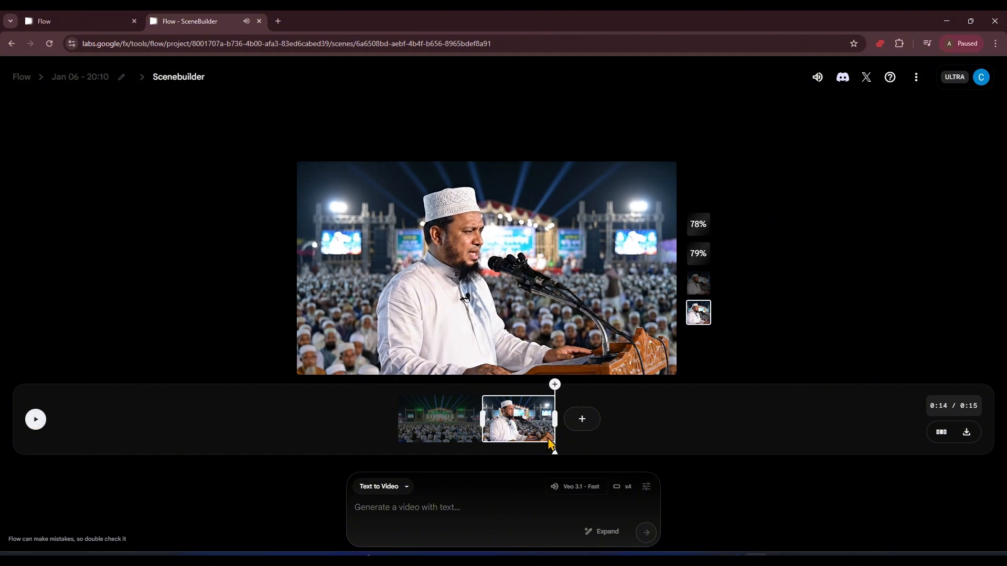
pyautogui.click(581, 420)
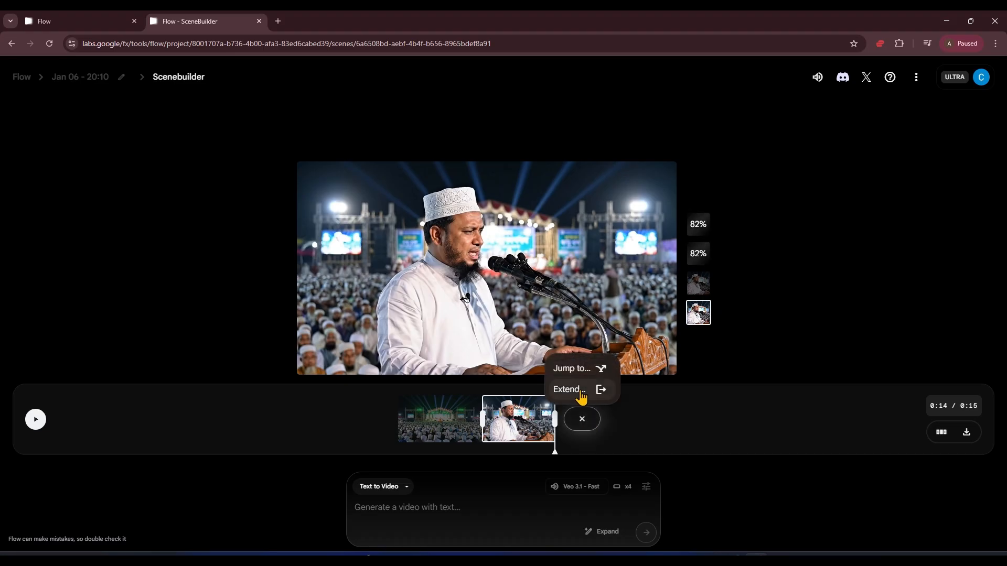
pyautogui.click(579, 394)
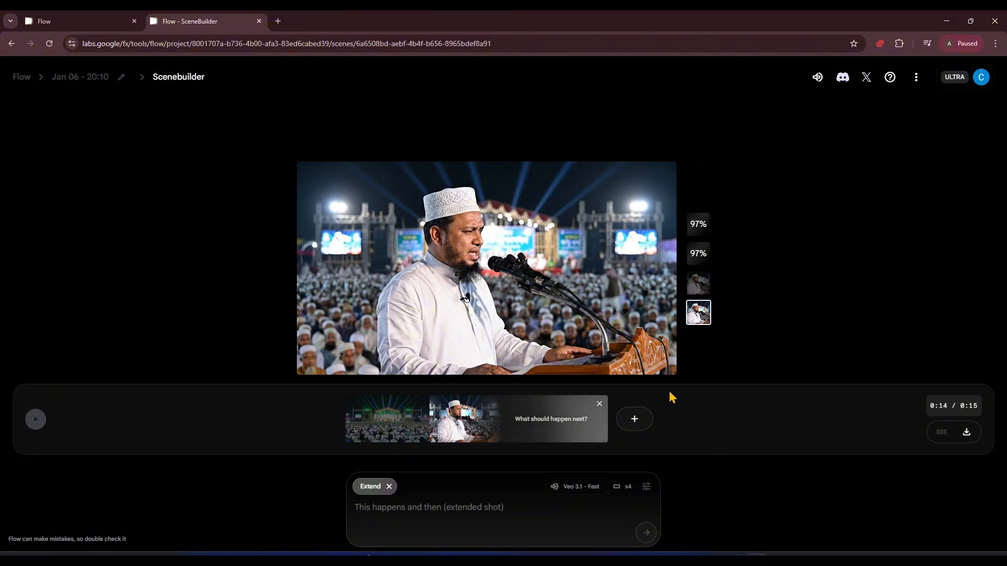
# Switch to ChatGPT and copy the full পর্ব ৩ prompt, from "ওয়াজ মাহফিলের ক্লোজ শট" to the end of the quote
pyautogui.moveTo(364, 559)
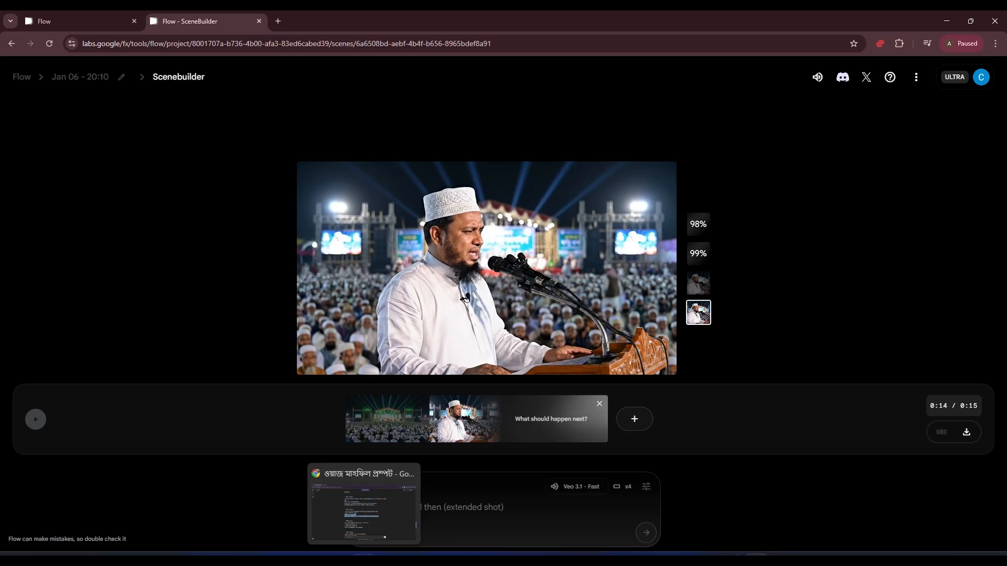
pyautogui.click(364, 502)
pyautogui.moveTo(317, 389); pyautogui.dragTo(502, 432)
pyautogui.rightClick(411, 417)
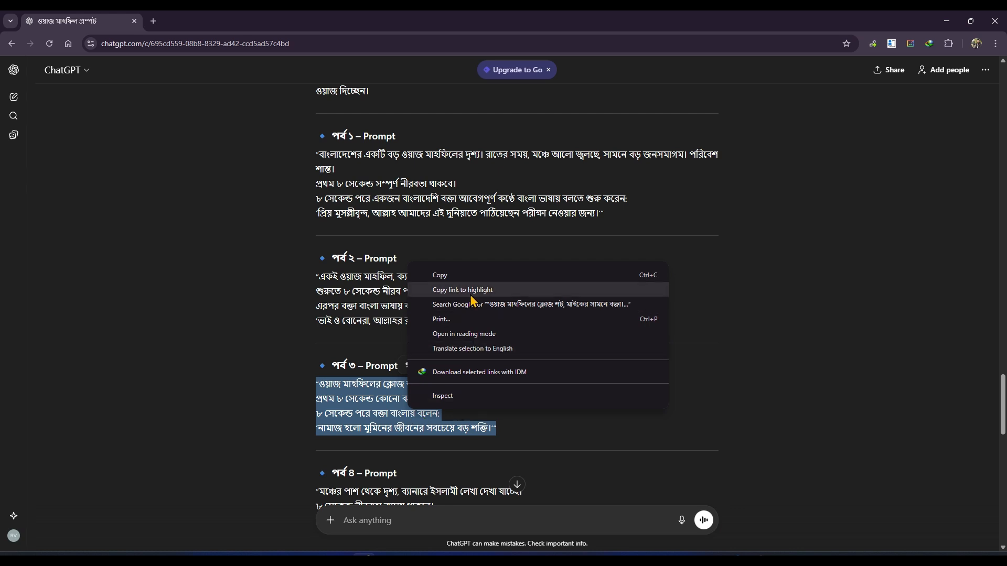
pyautogui.click(440, 275)
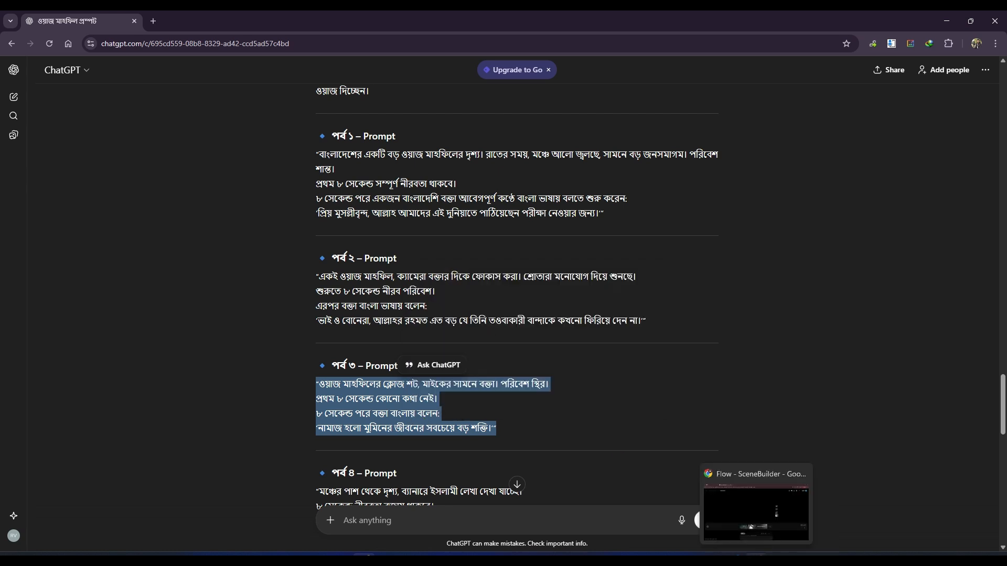
# Return to Scenebuilder, paste the copied পর্ব ৩ prompt as the Extend prompt, and generate the third clip
pyautogui.click(754, 506)
pyautogui.rightClick(418, 516)
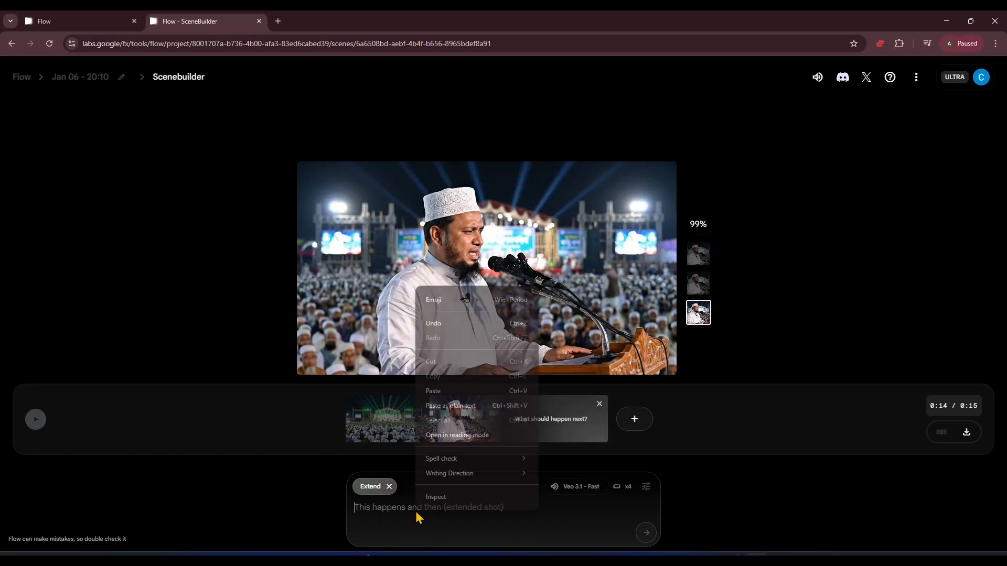
pyautogui.click(433, 390)
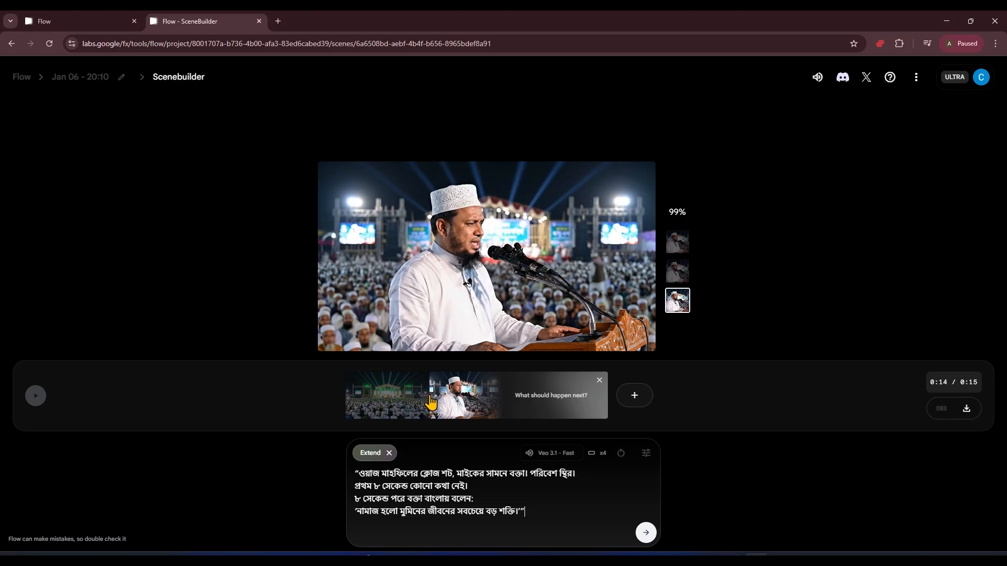
pyautogui.click(647, 534)
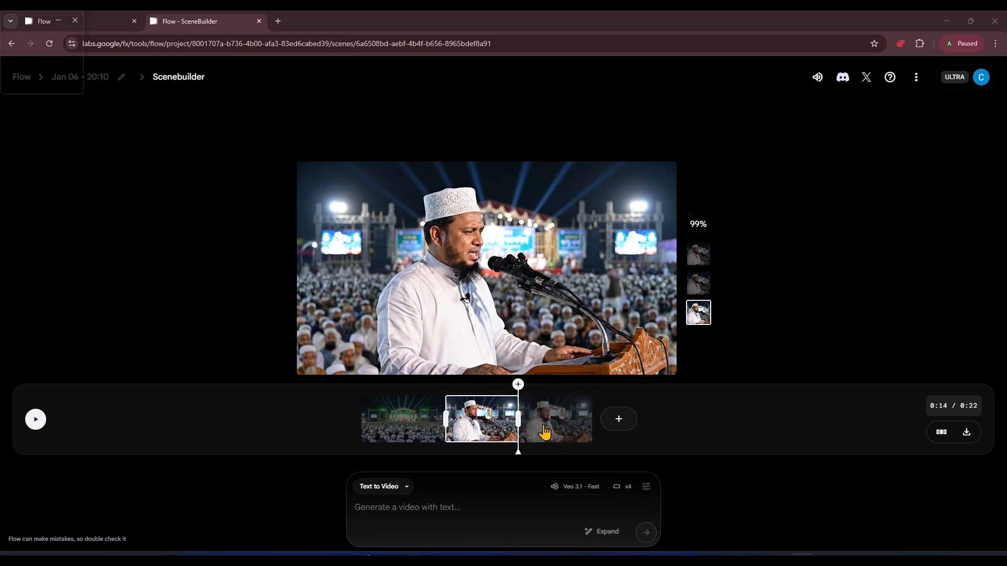
# Play the scene from the end of the second clip through the newly generated third clip
pyautogui.click(562, 428)
pyautogui.click(508, 433)
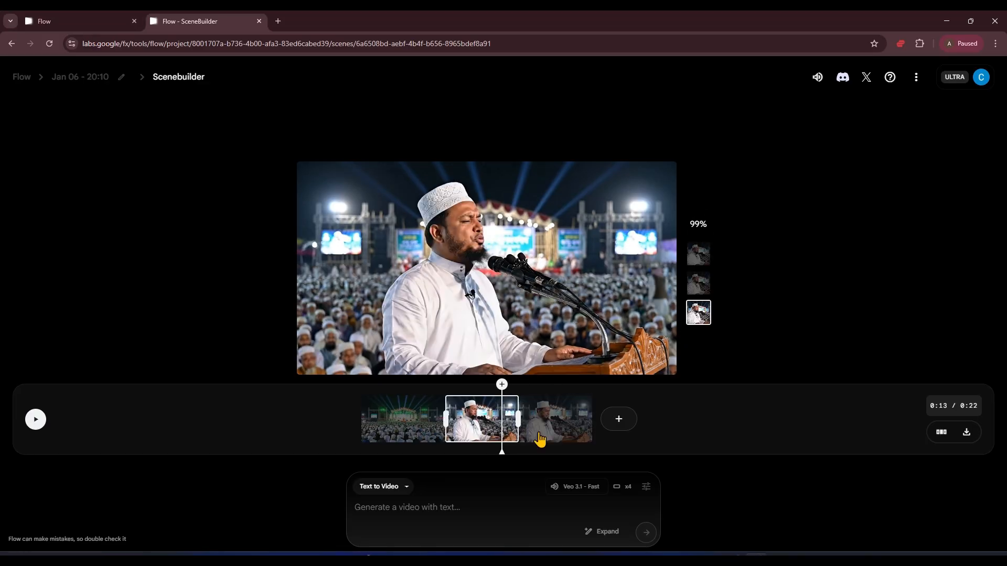
pyautogui.click(35, 420)
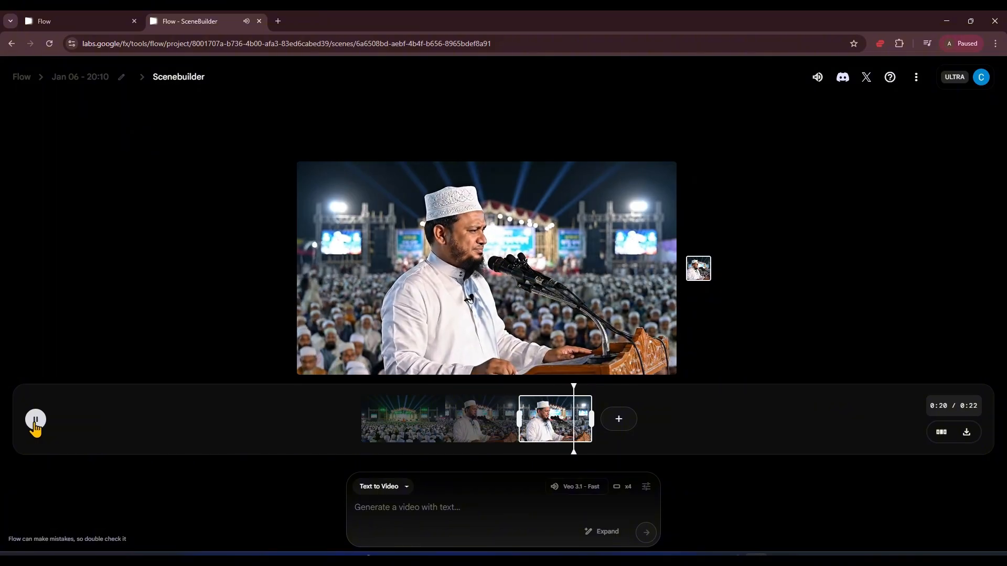
pyautogui.click(36, 420)
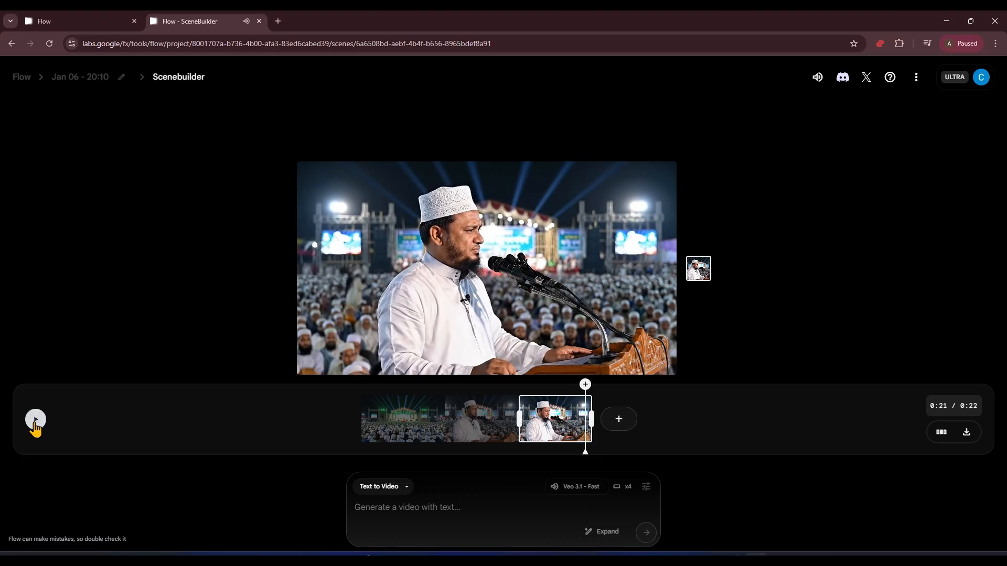
# Move the playhead to the end of the third clip and start an Extend shot after it
pyautogui.moveTo(585, 451); pyautogui.dragTo(608, 460)
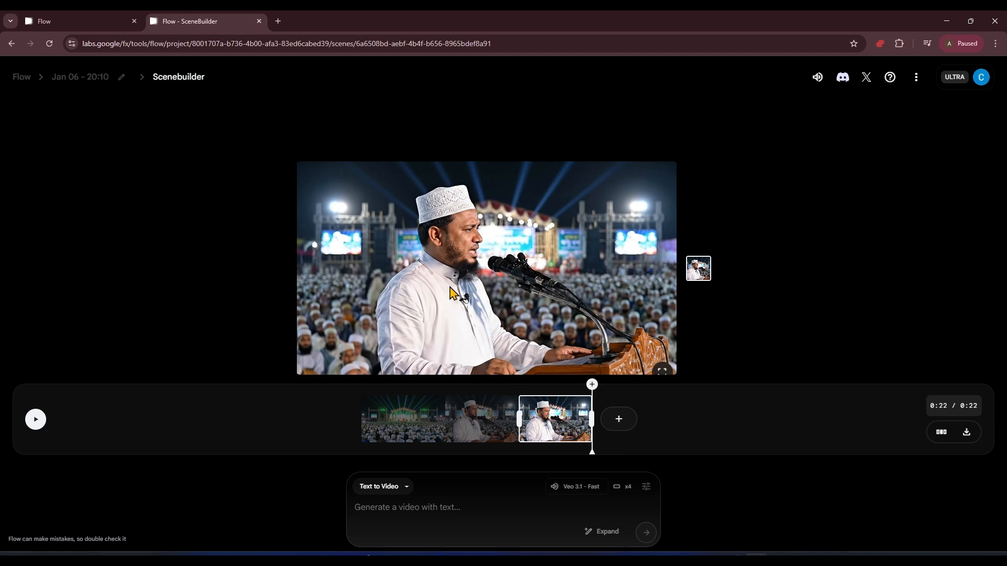
pyautogui.click(619, 419)
pyautogui.click(617, 389)
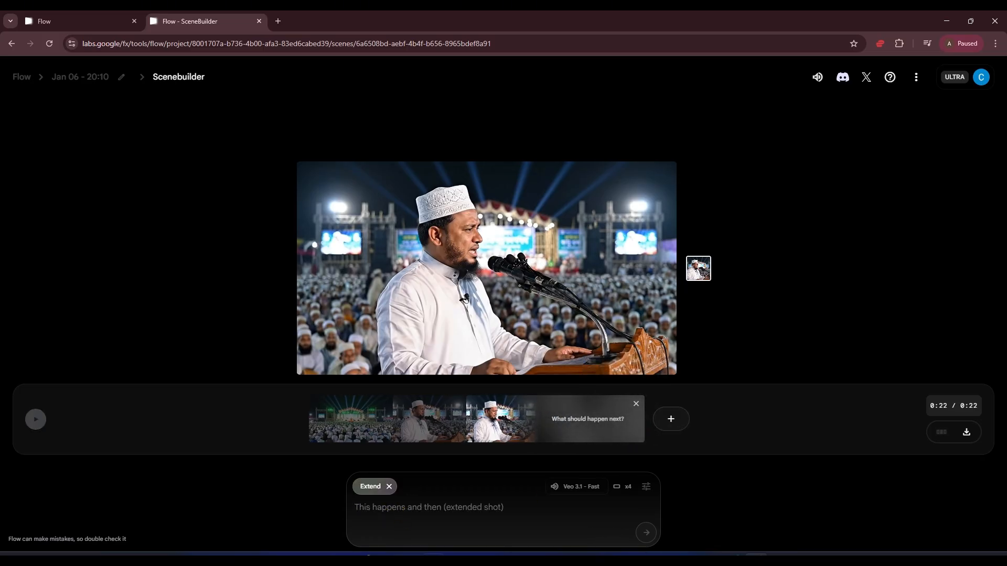
# Switch to ChatGPT and copy পর্ব ৪'s speech lines, from "তারপর বক্তা বাংলা ভাষায় বলেন:" to the end of the quote
pyautogui.hotkey('alt', 'Tab')
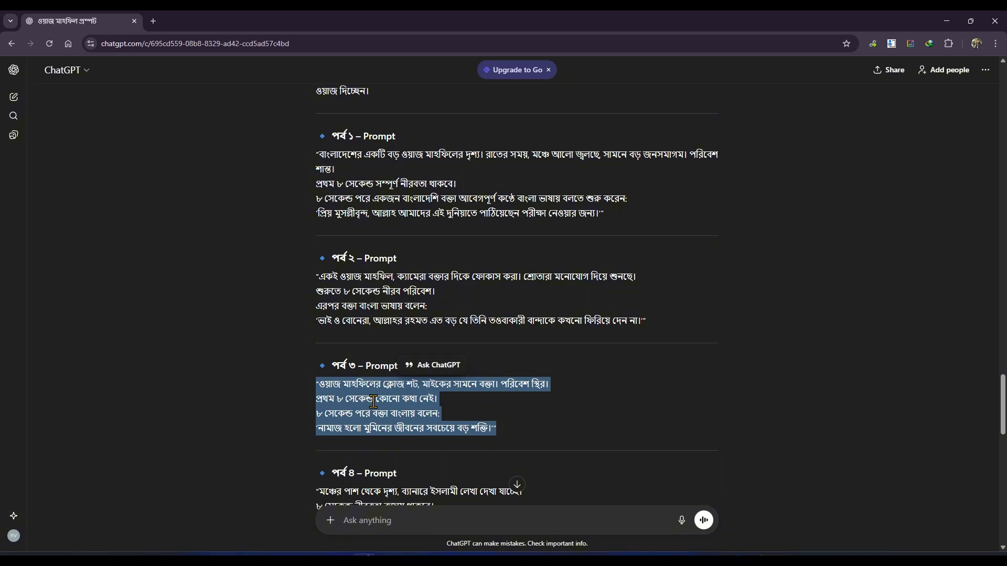
pyautogui.scroll(-4, 456, 372)
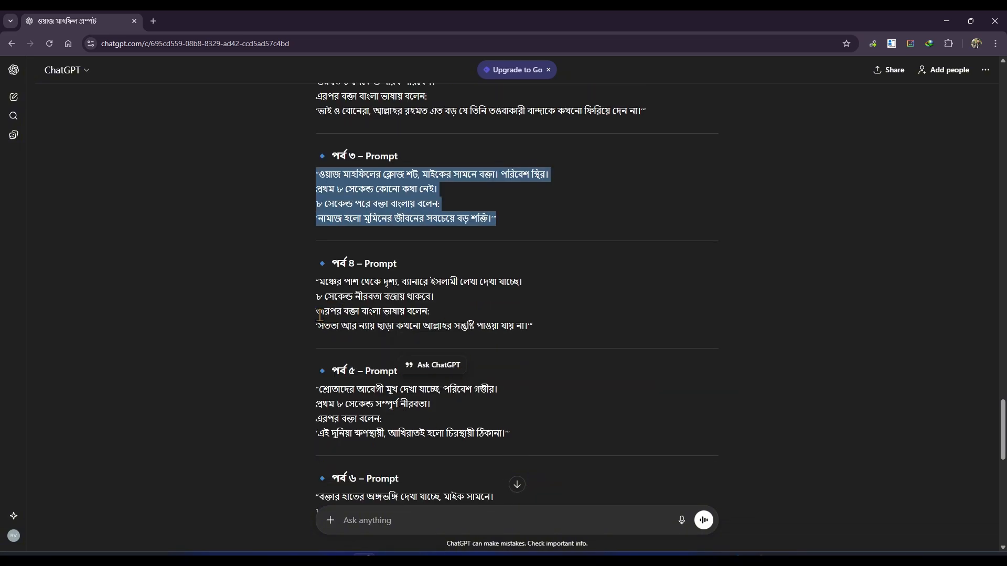
pyautogui.moveTo(316, 313); pyautogui.dragTo(547, 330)
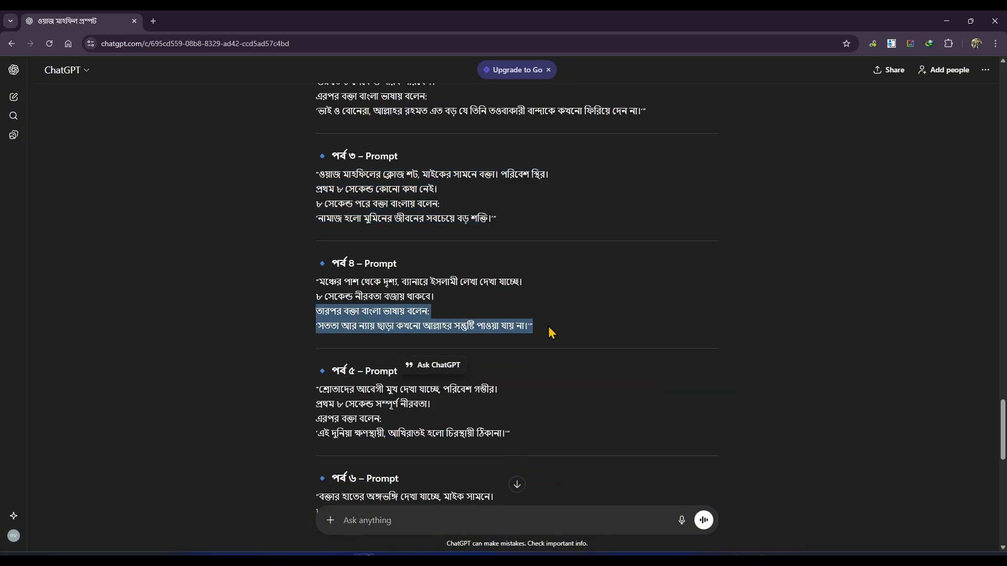
pyautogui.rightClick(361, 323)
pyautogui.click(361, 334)
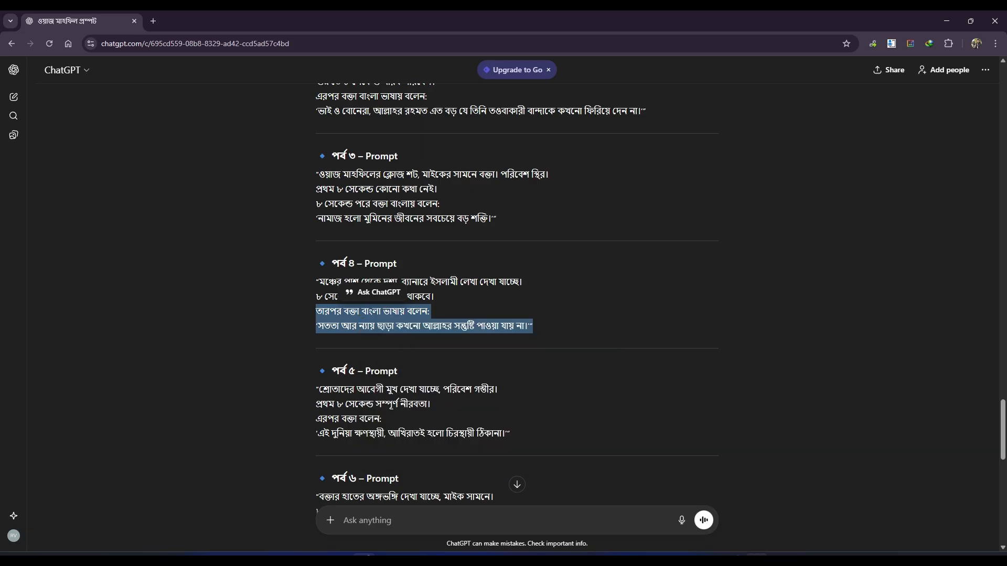
# Return to Scenebuilder, paste the copied পর্ব ৪ speech lines as the Extend prompt, and generate the fourth clip
pyautogui.hotkey('alt', 'Tab')
pyautogui.rightClick(462, 503)
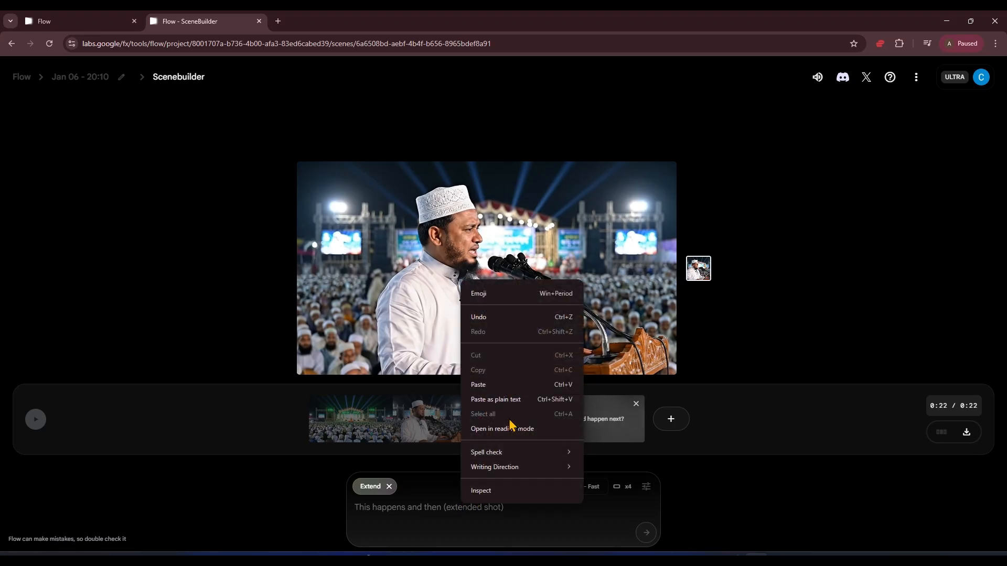
pyautogui.click(490, 385)
pyautogui.click(646, 534)
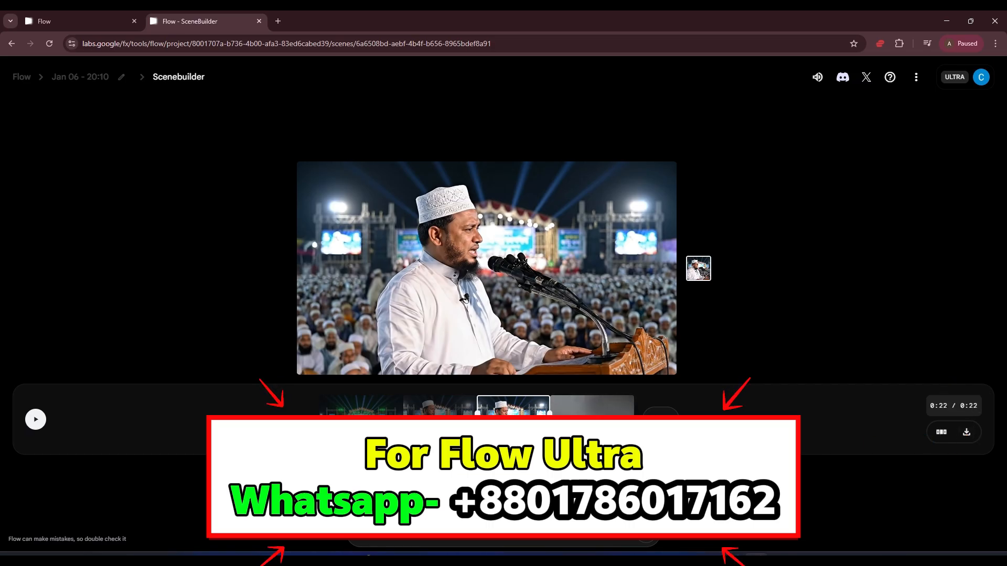
# Export the scene as a video and play the scene from the third clip through the fourth clip
pyautogui.click(967, 433)
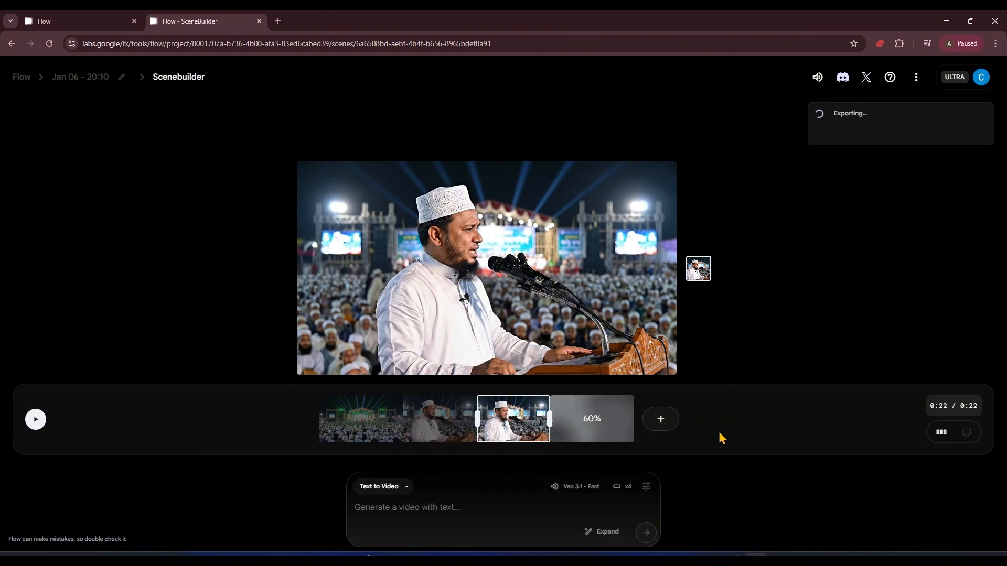
pyautogui.click(367, 431)
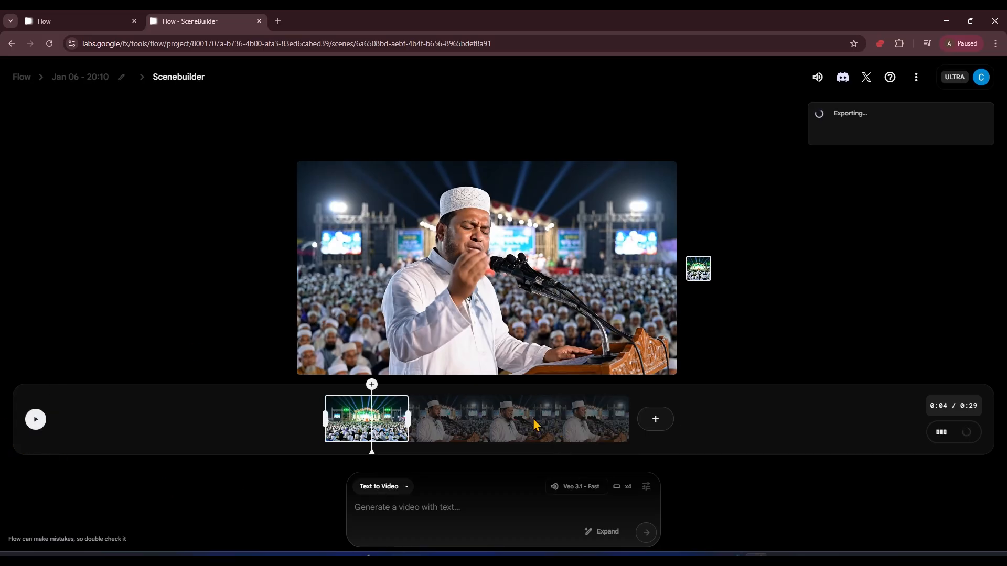
pyautogui.click(535, 424)
pyautogui.click(35, 420)
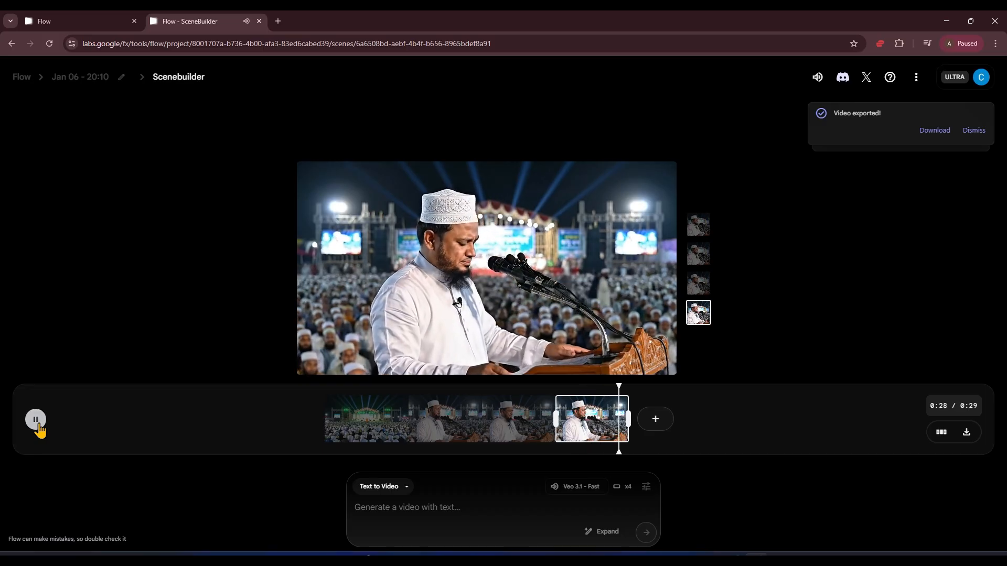
pyautogui.click(37, 426)
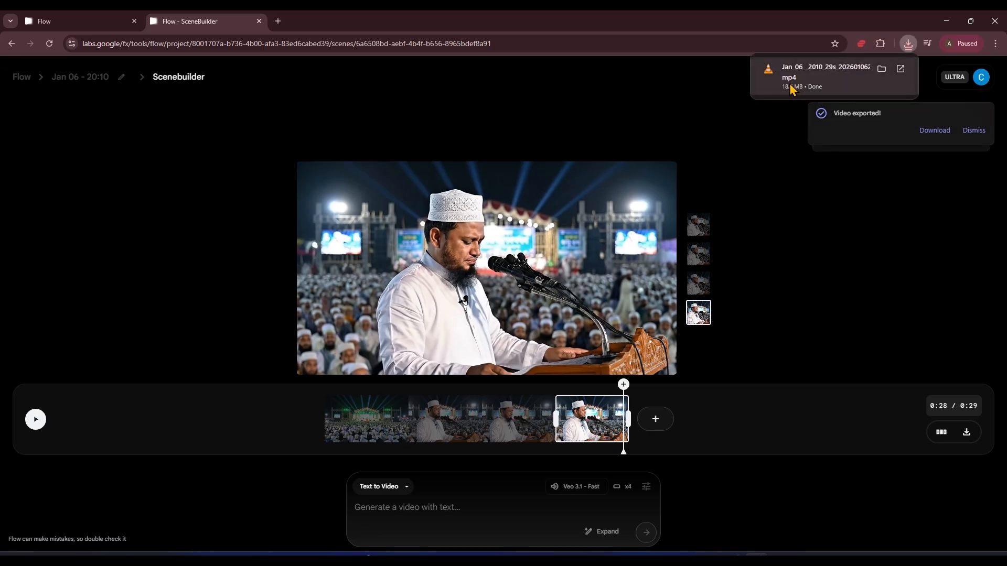
# Open the downloaded 29-second scene MP4 in VLC media player to watch it
pyautogui.click(792, 79)
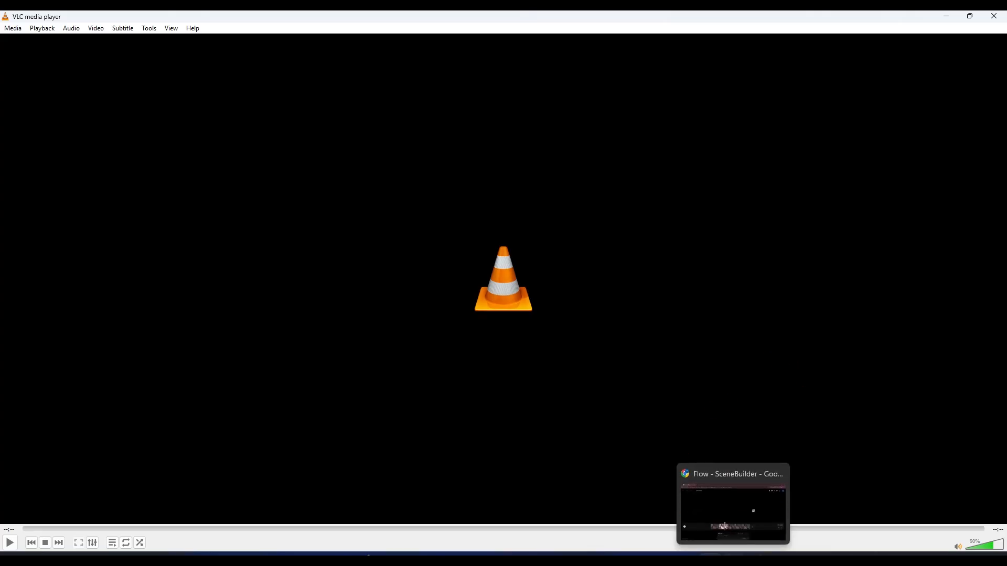
# Switch to the other Flow window and examine the clips of the Jan 06 - 15:37 scene along its timeline
pyautogui.click(766, 554)
pyautogui.click(461, 420)
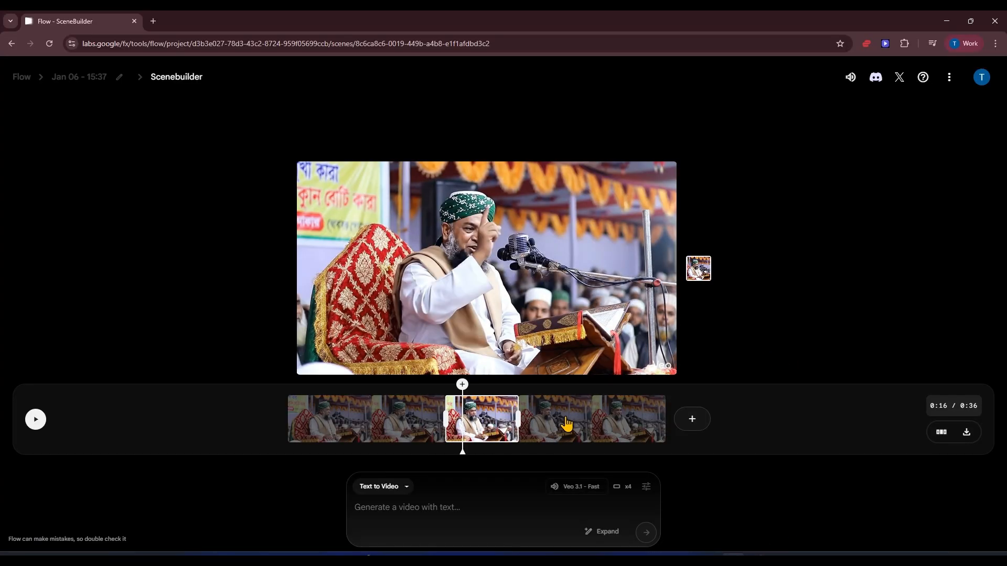
pyautogui.click(559, 420)
pyautogui.click(618, 420)
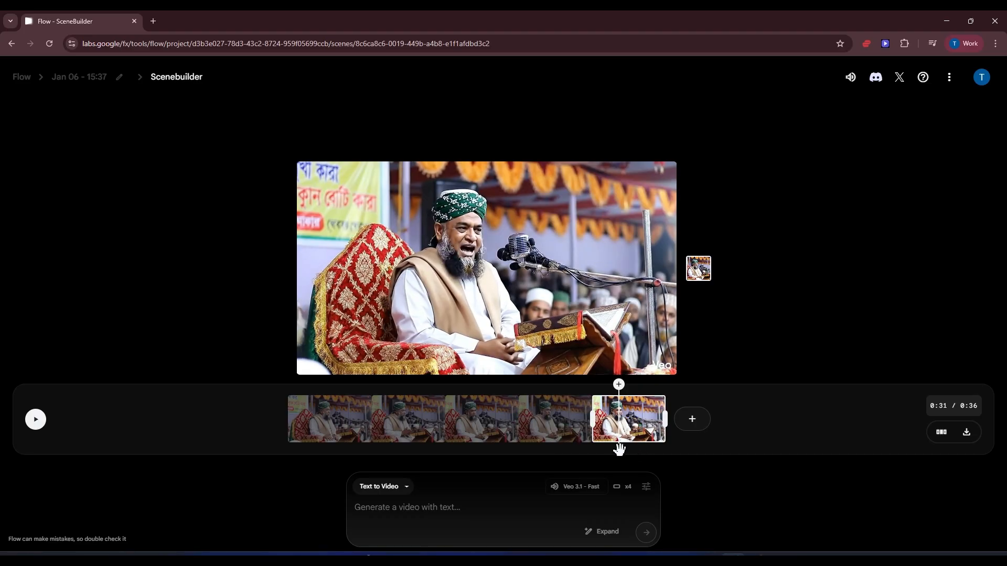
pyautogui.moveTo(619, 449); pyautogui.dragTo(701, 454)
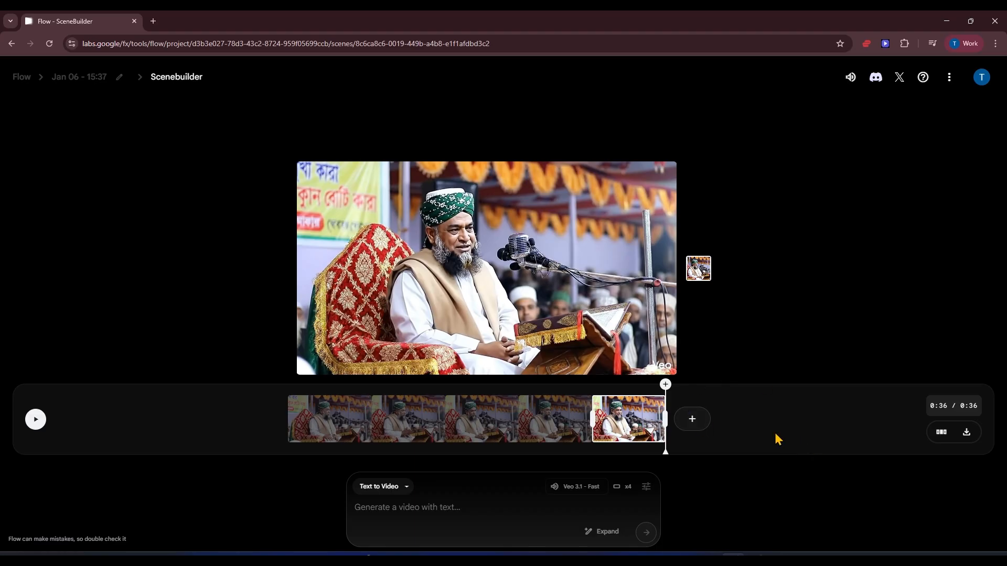
pyautogui.click(571, 433)
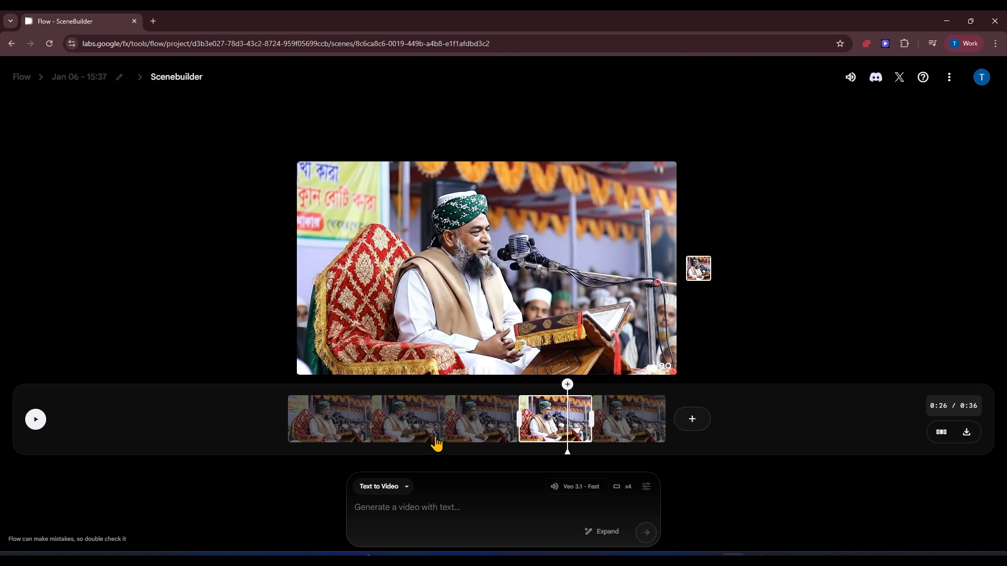
pyautogui.click(480, 422)
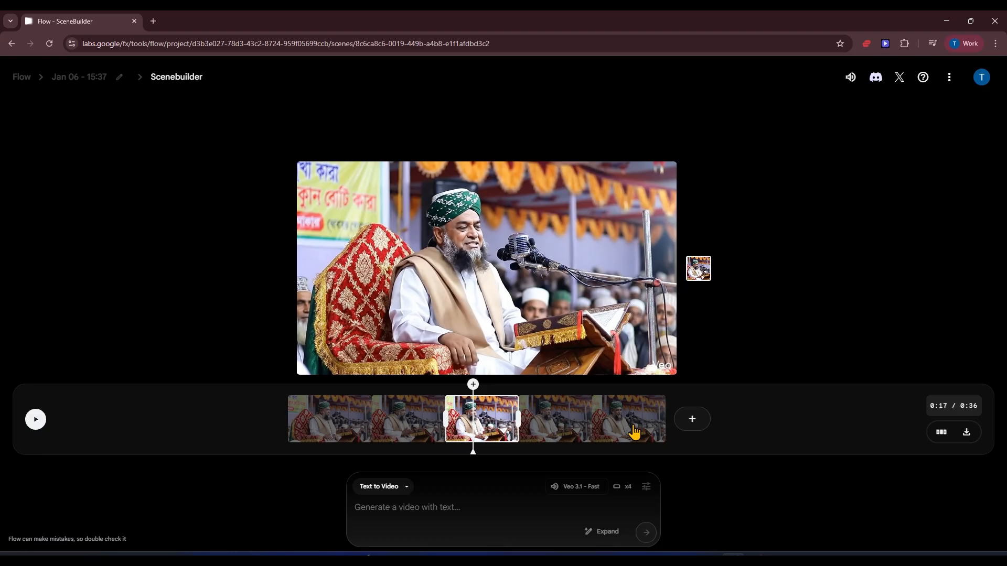
pyautogui.click(625, 413)
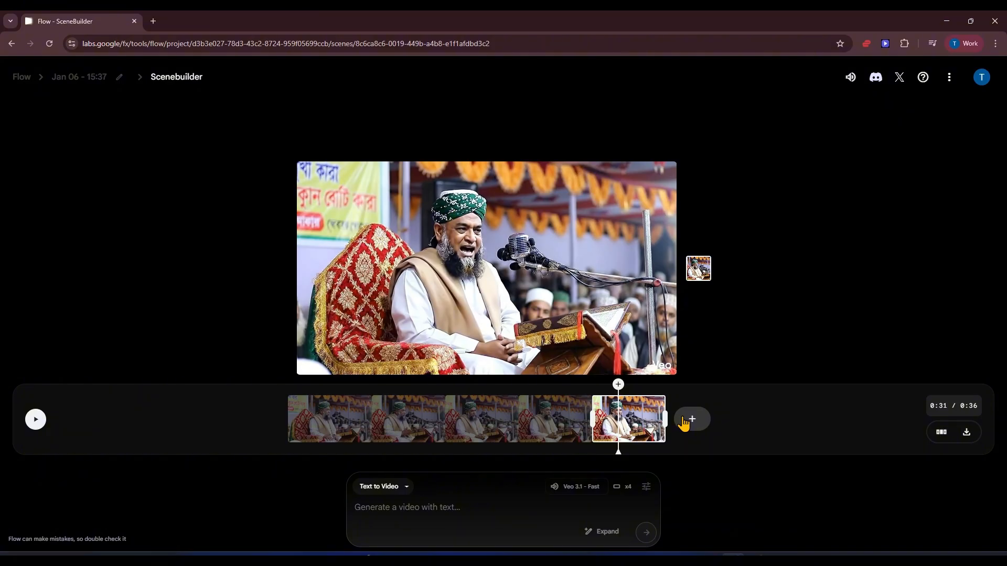
pyautogui.click(332, 431)
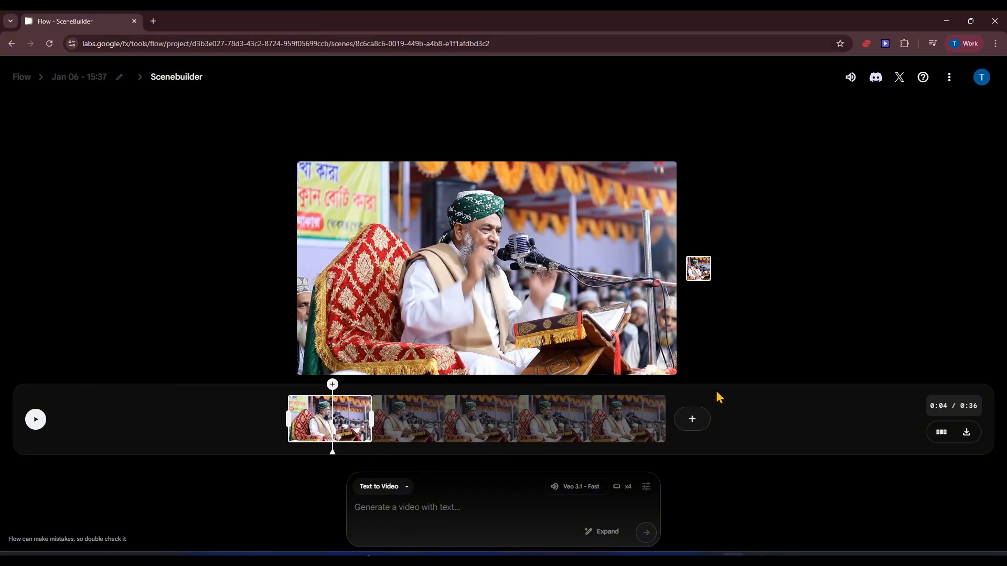